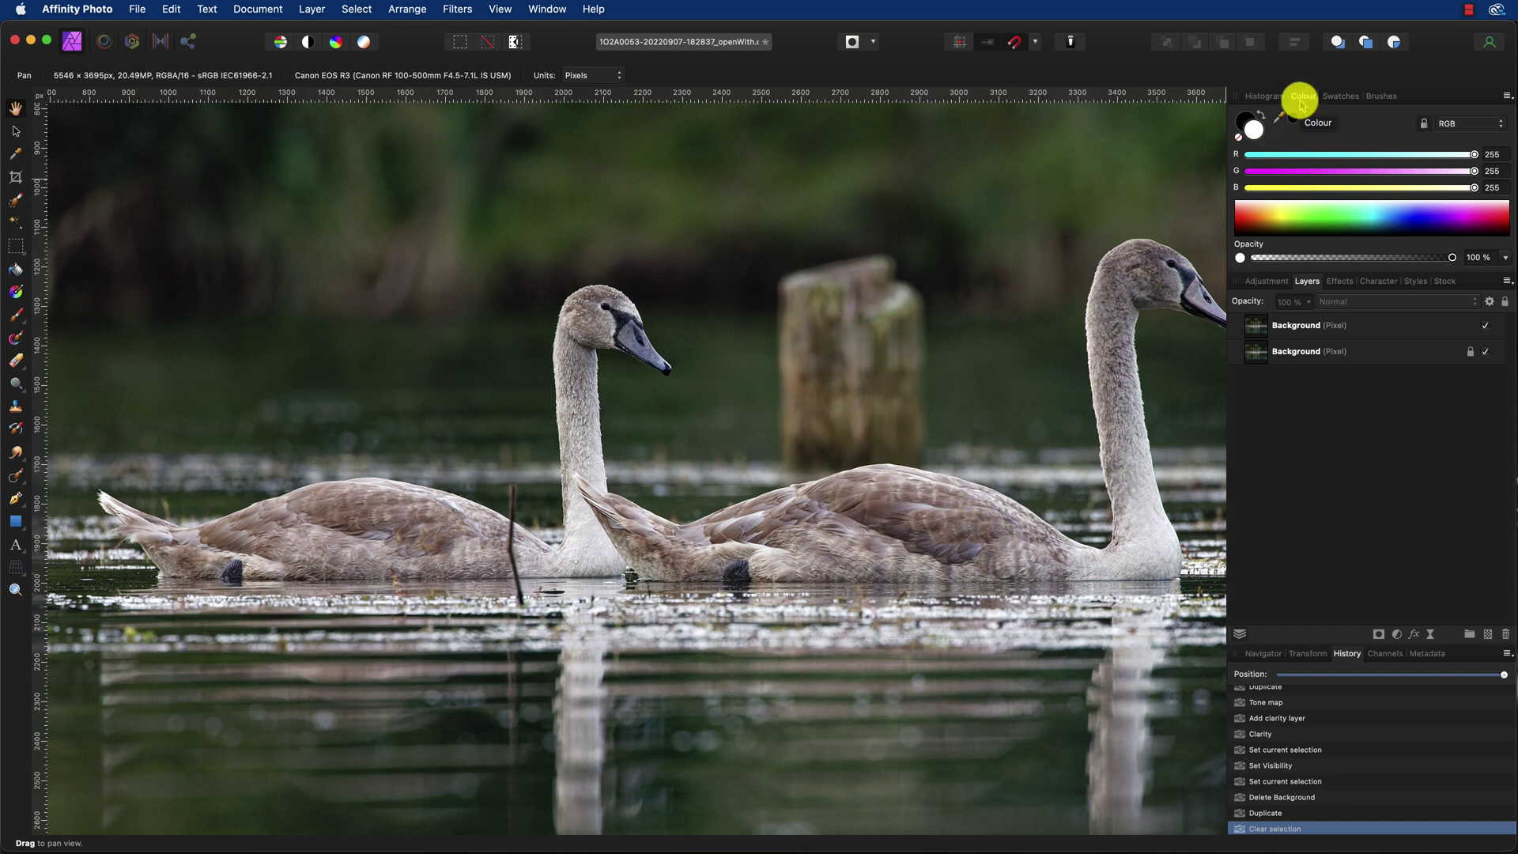
Look through the Histogram, Colour and Swatches panels, finishing with the Histogram displayed.
click(1259, 96)
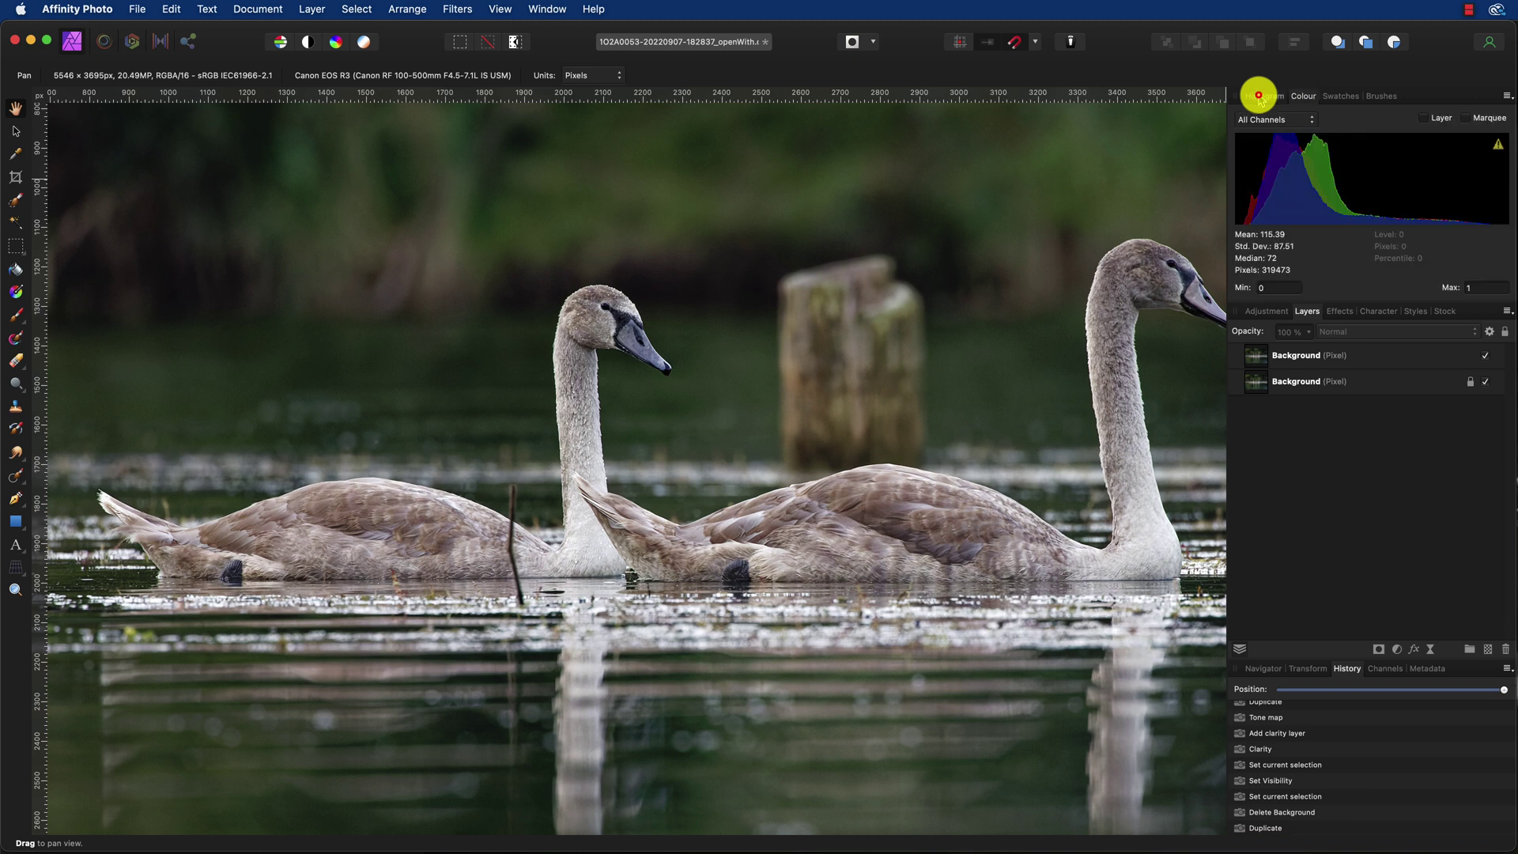
click(1303, 96)
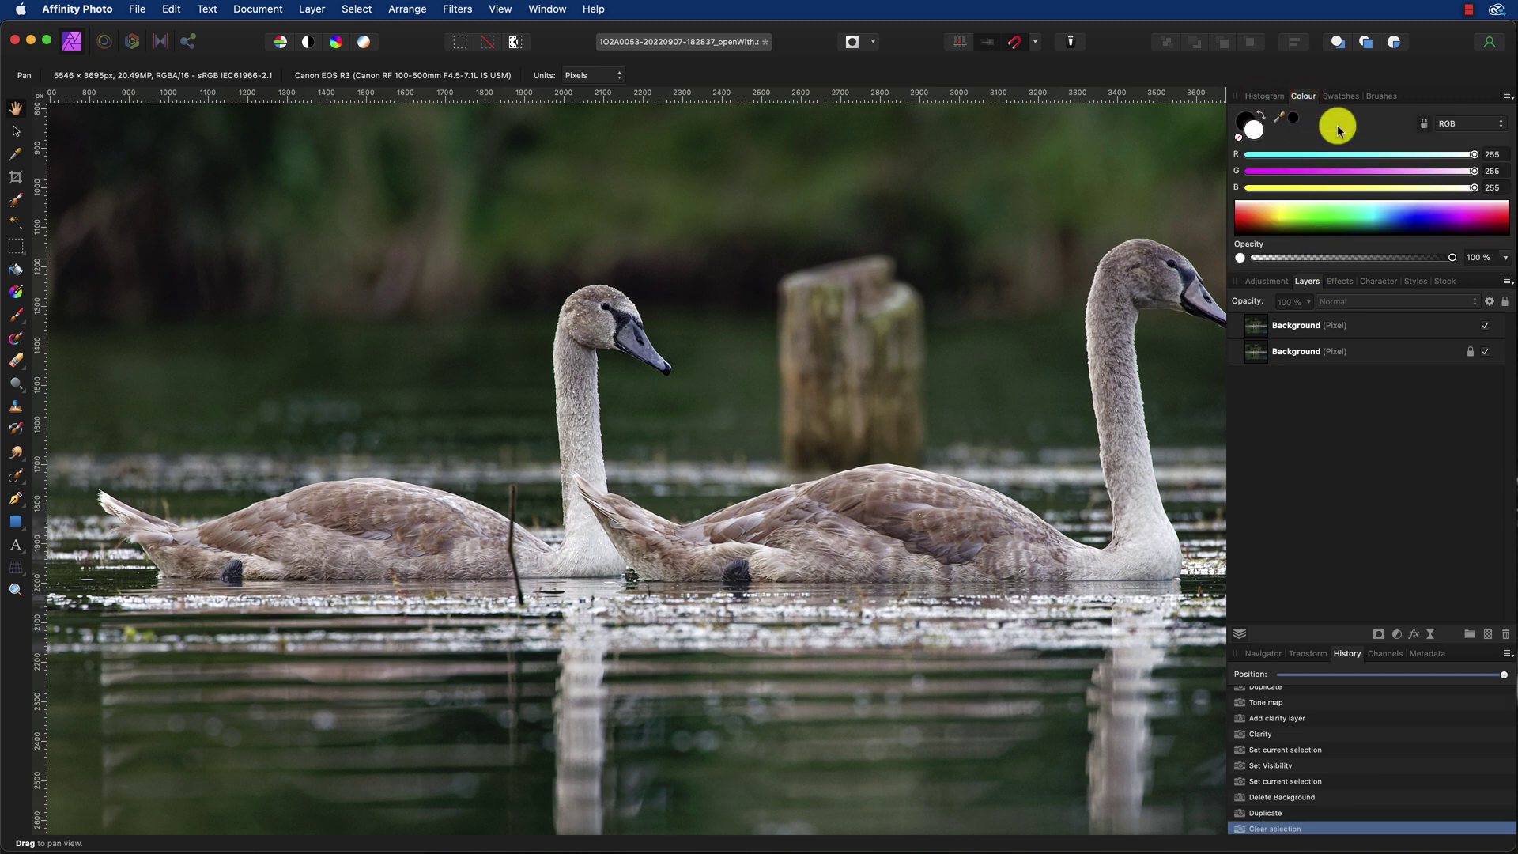
click(1343, 97)
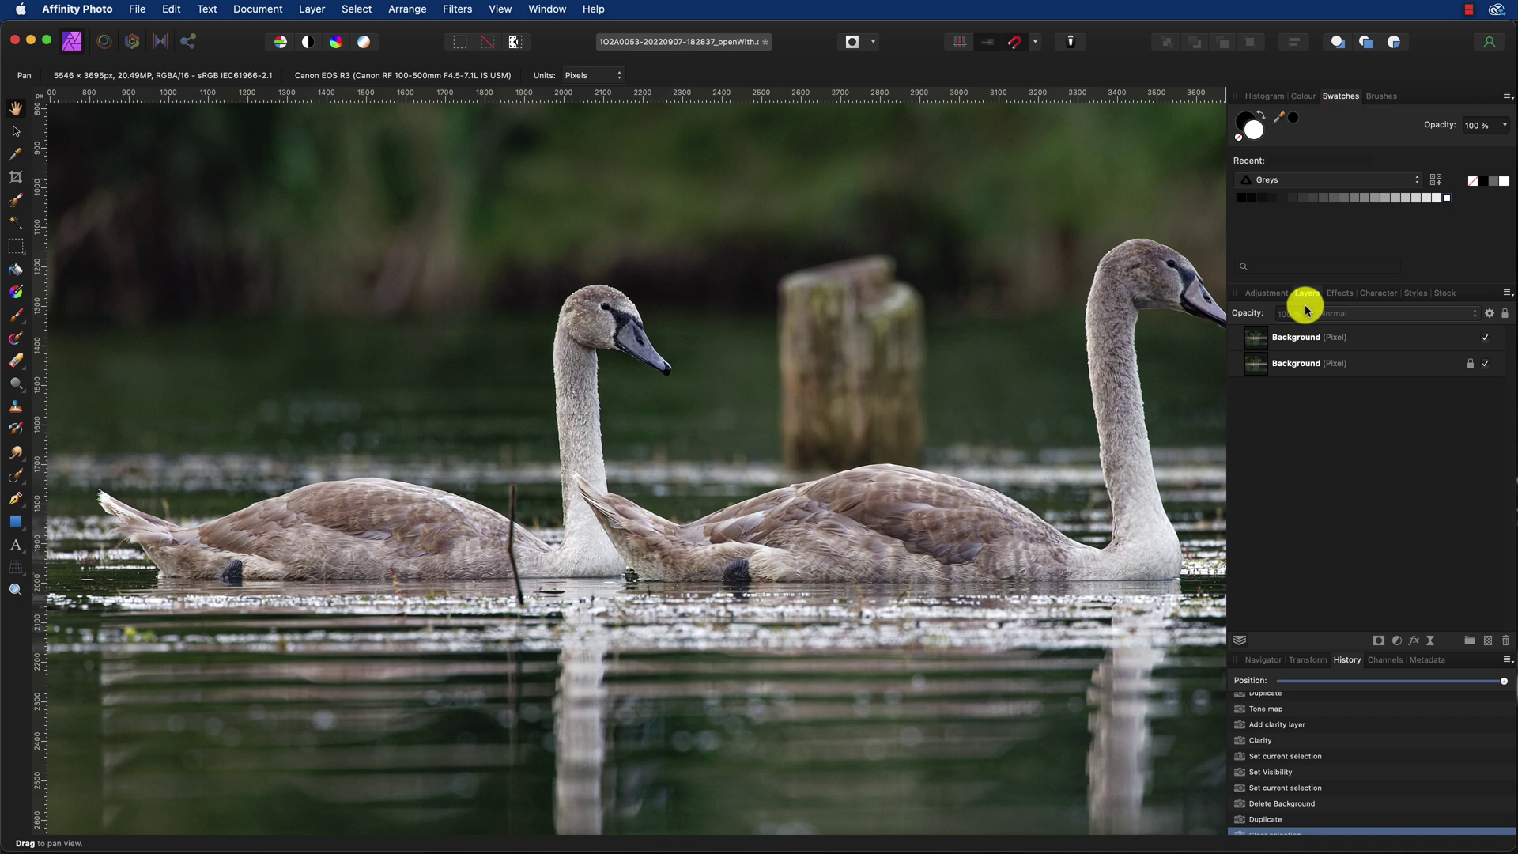
click(1306, 96)
click(1342, 97)
click(1303, 97)
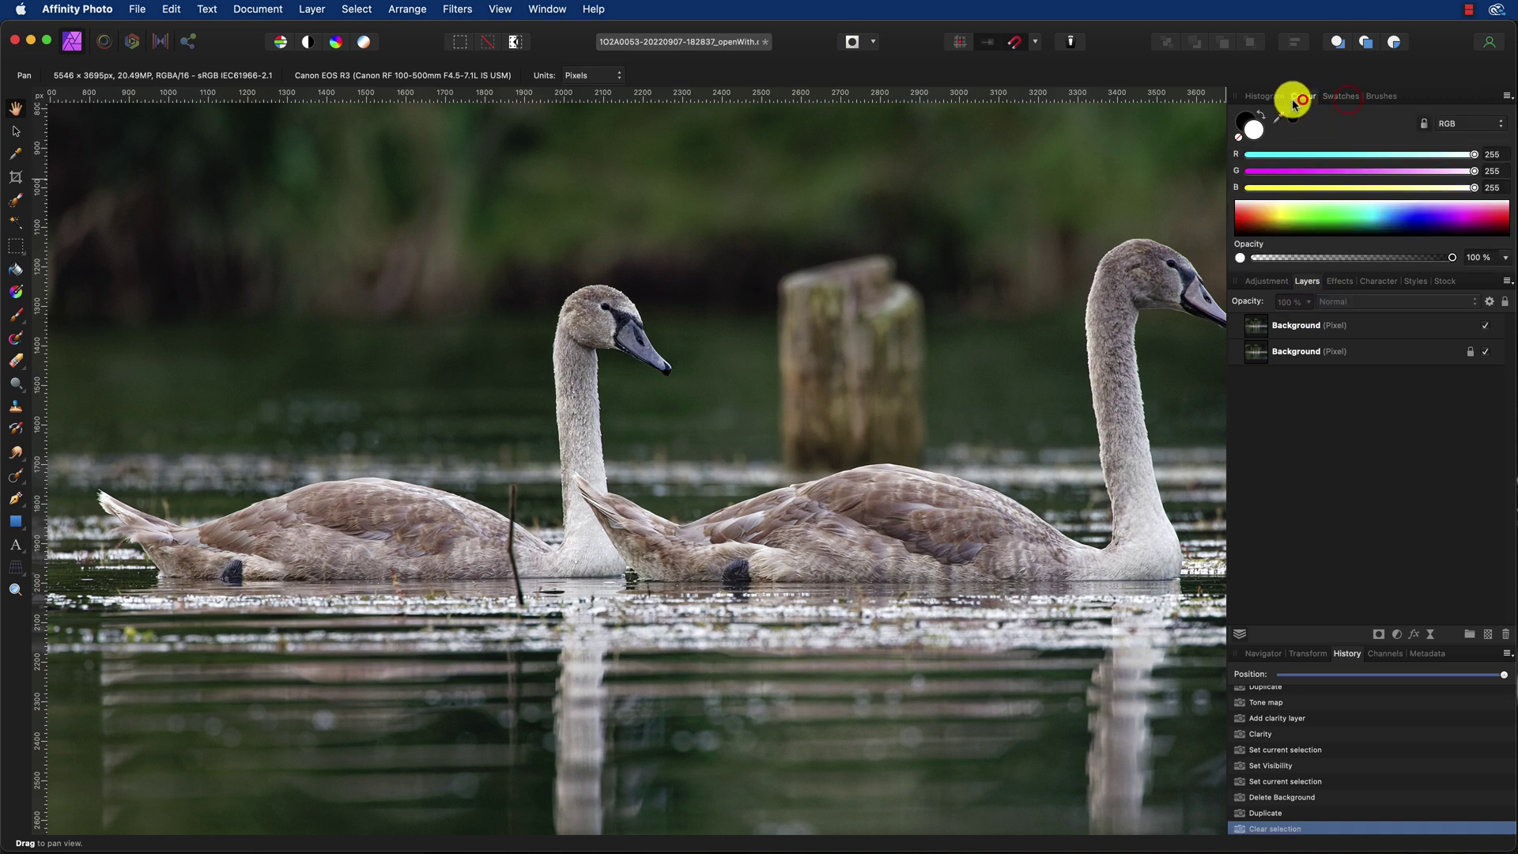
click(1273, 98)
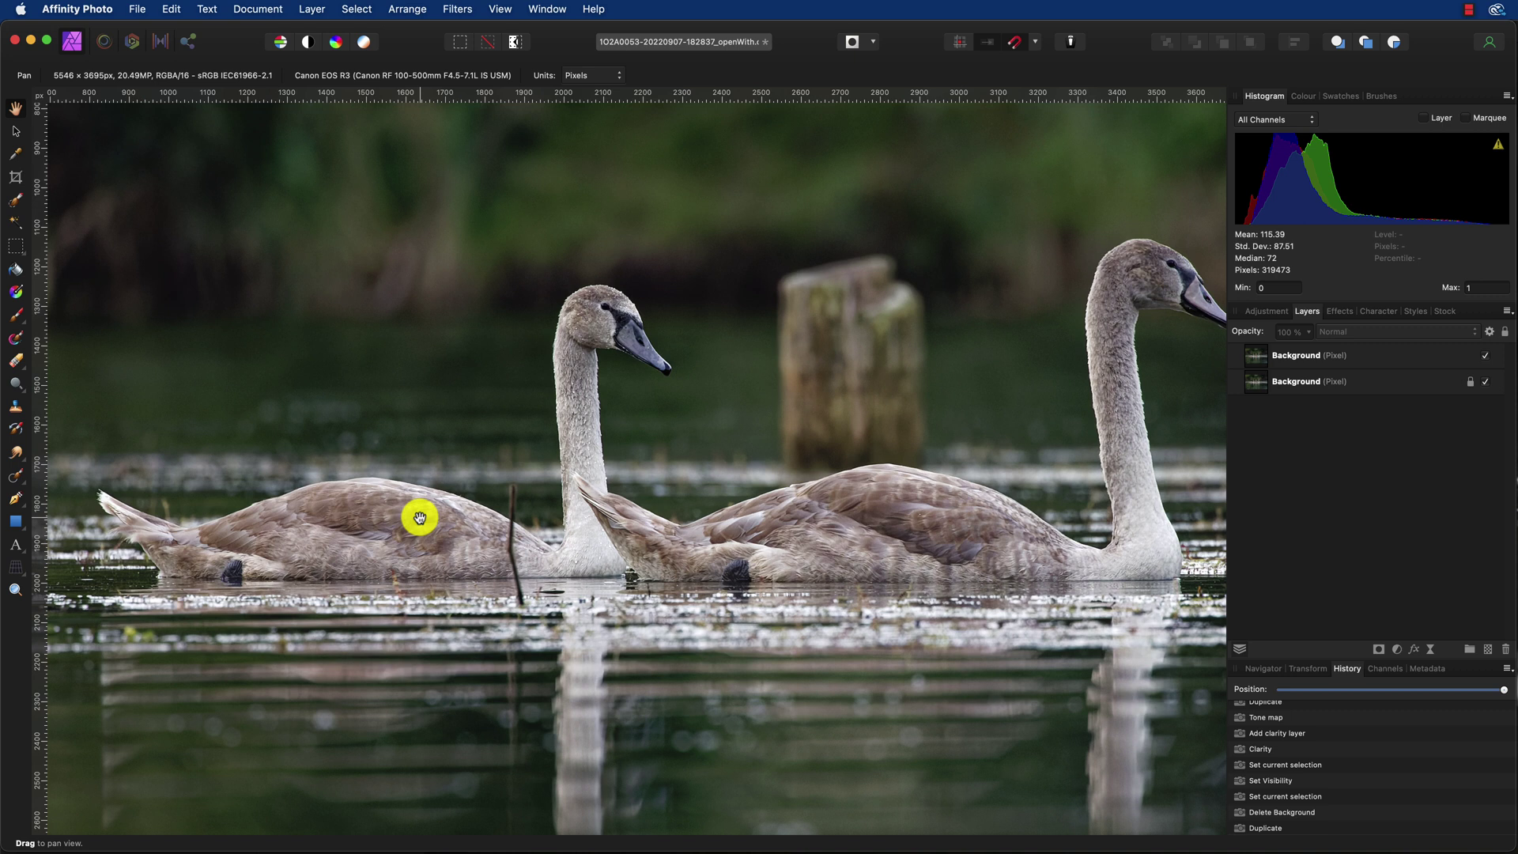
click(19, 647)
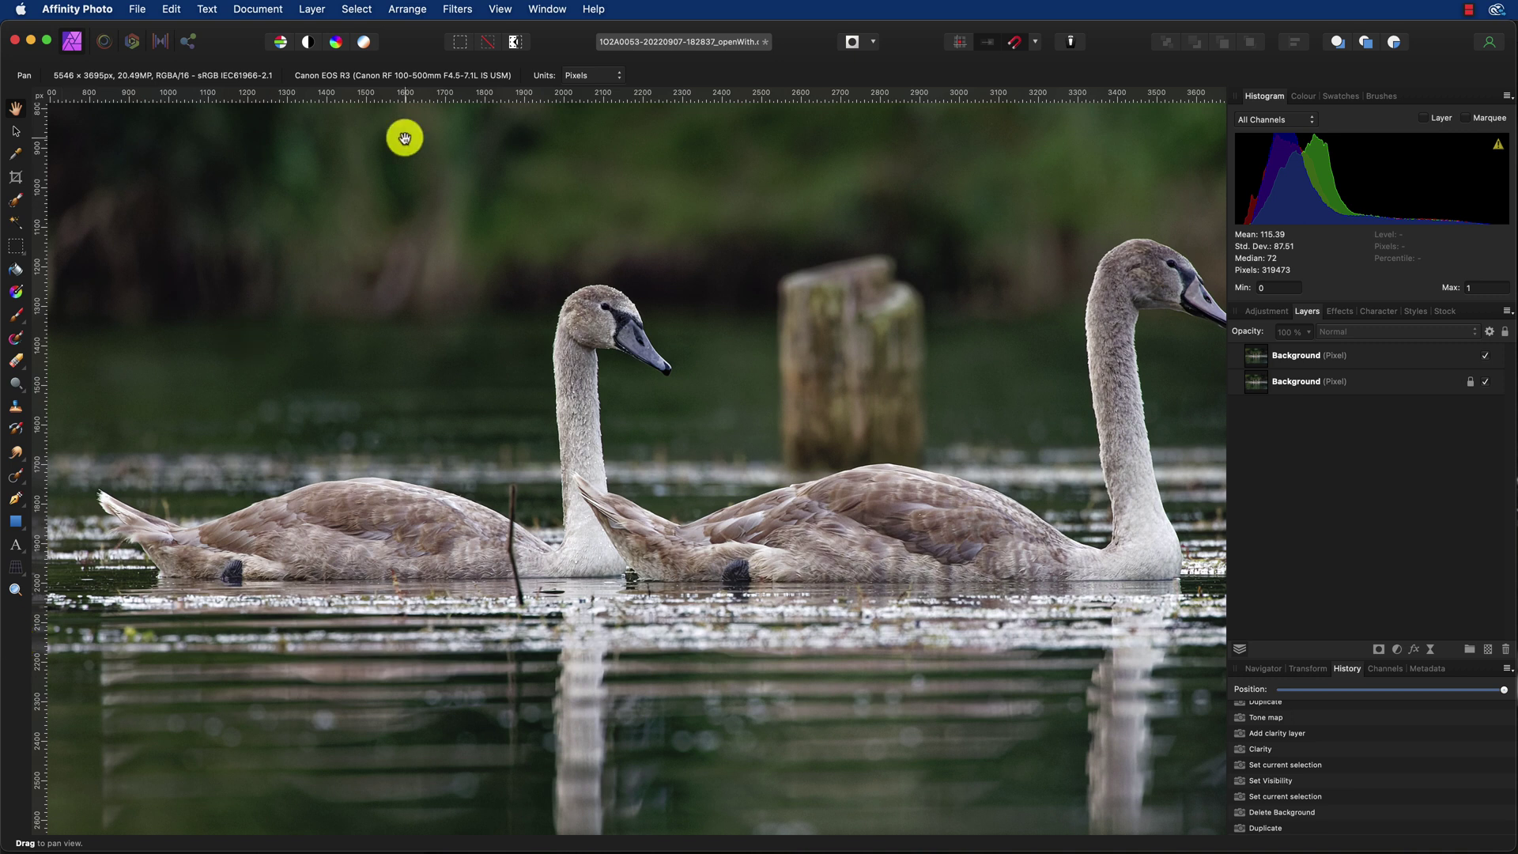
Customise the tools panel to use 2 columns and finish the customisation.
click(504, 9)
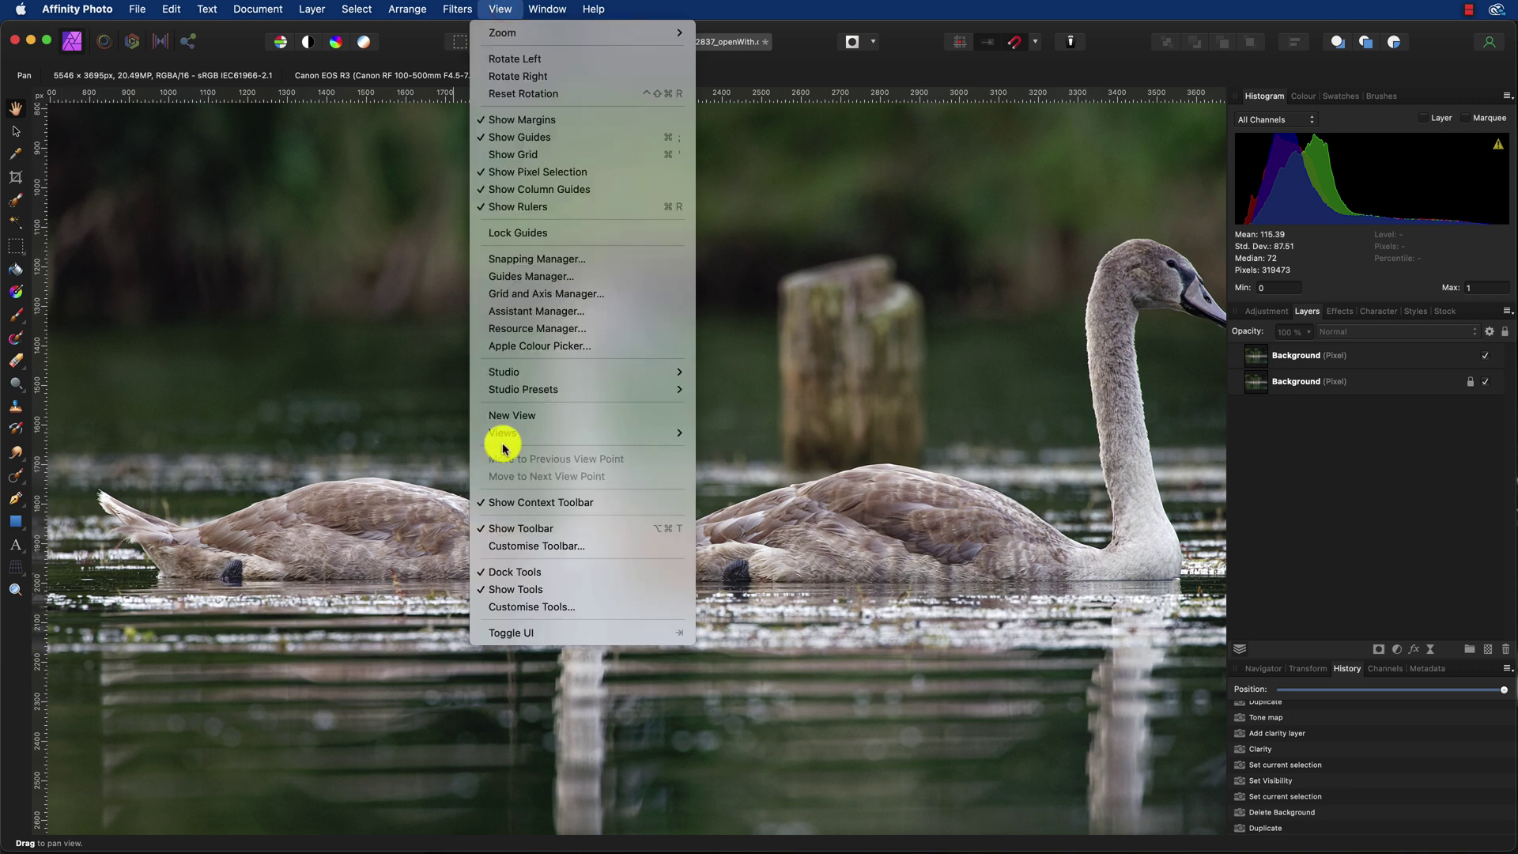
click(531, 607)
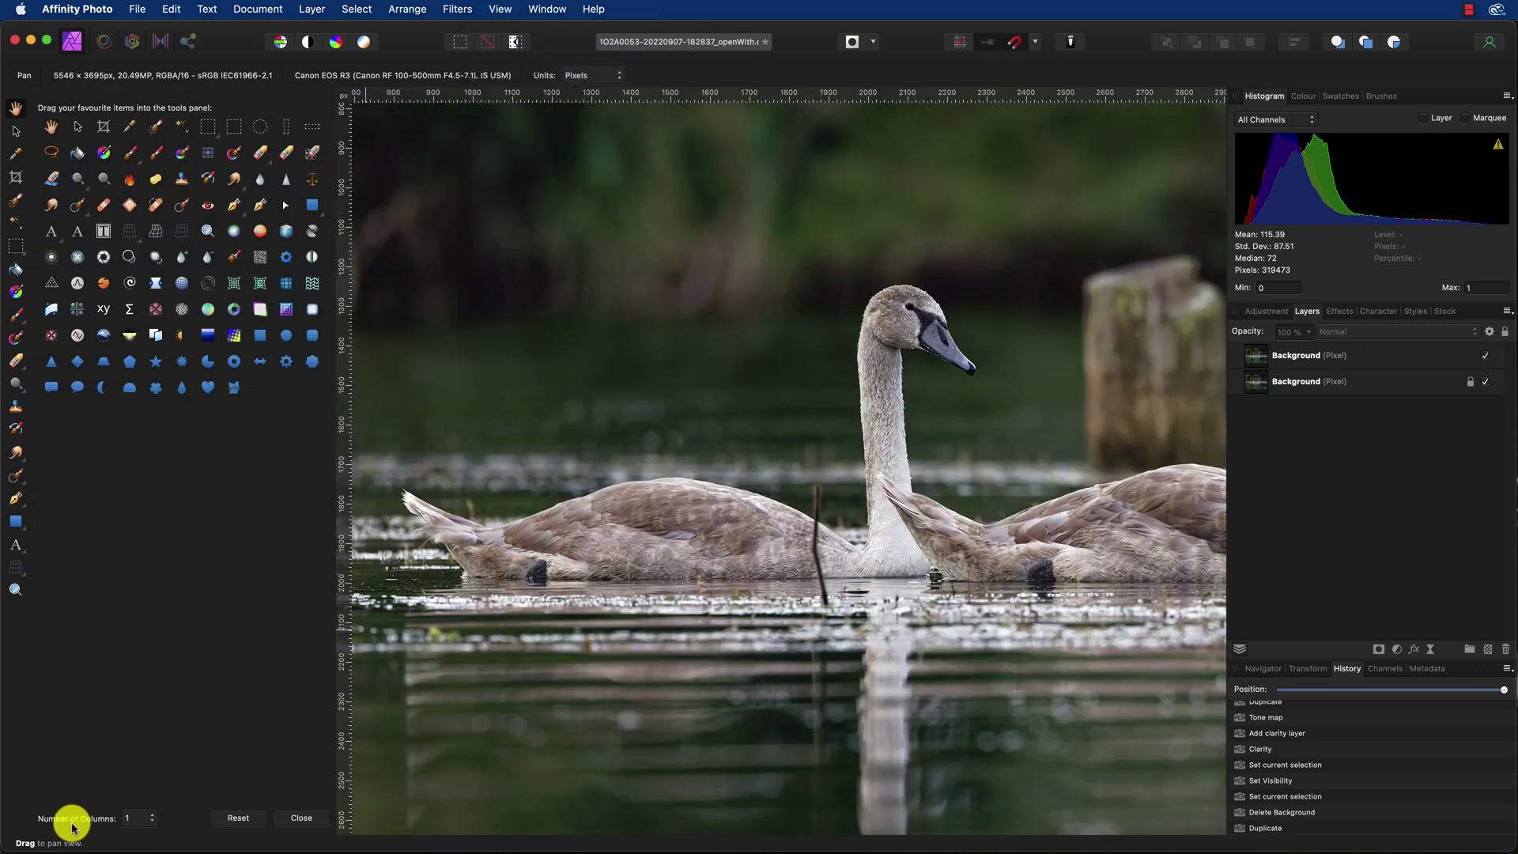
click(134, 818)
click(137, 836)
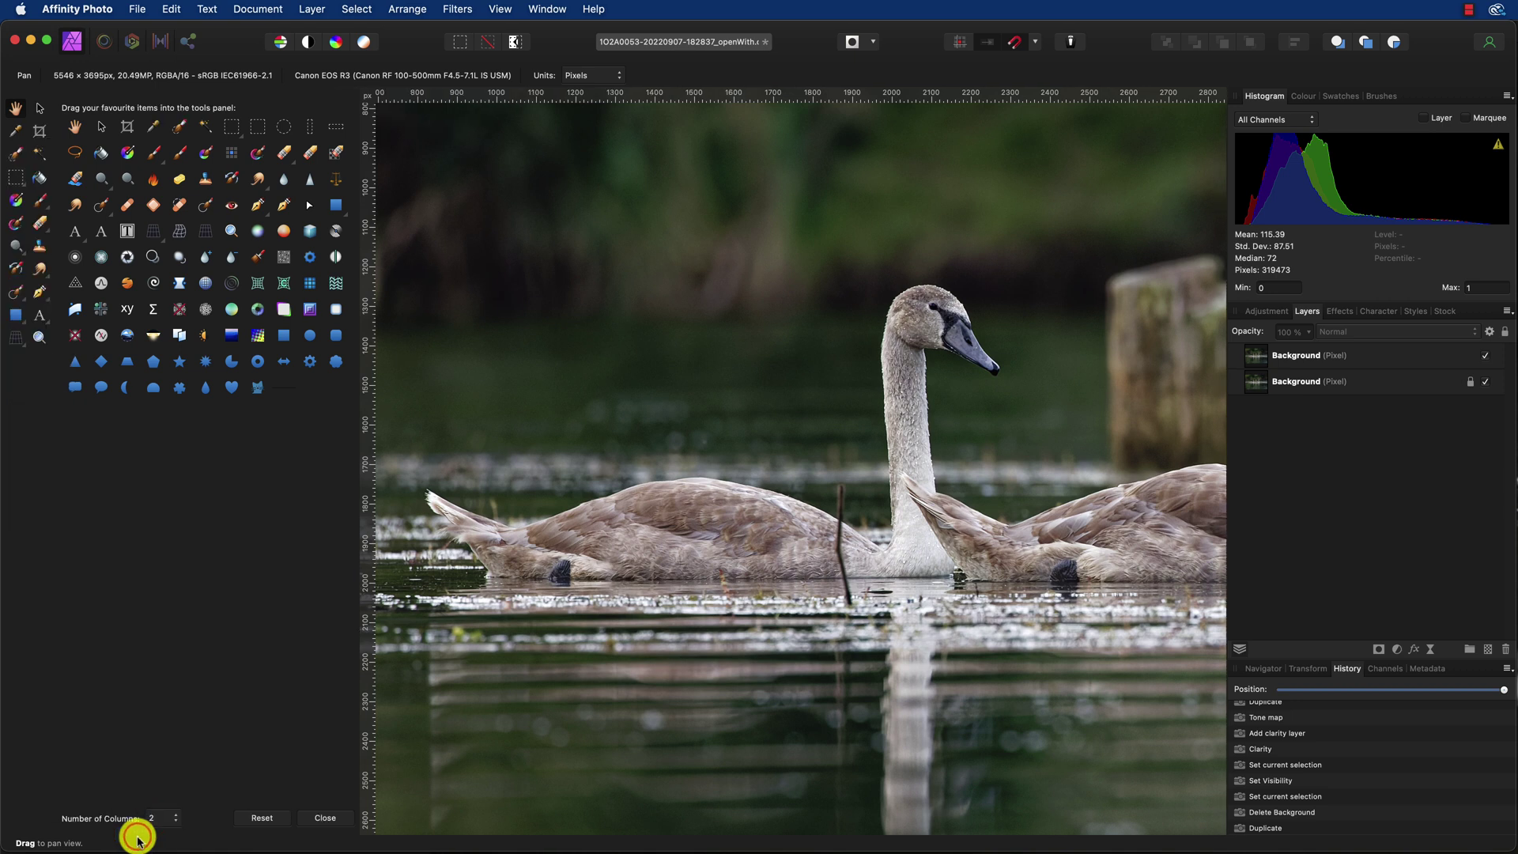
click(328, 820)
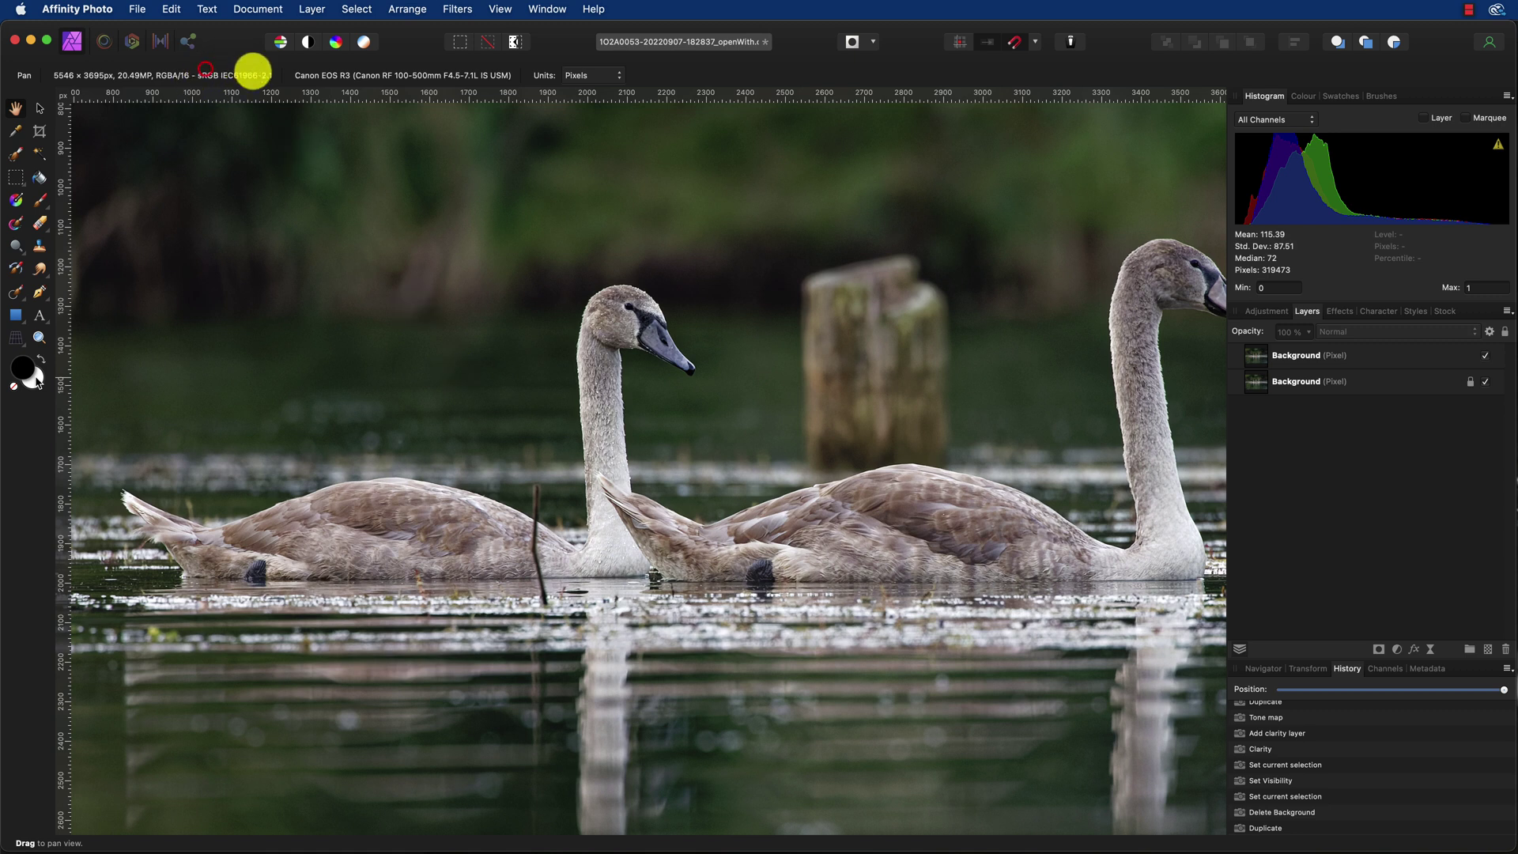
Switch to the Paint Brush Tool and add a new pixel layer.
key(b)
key(super+shift+n)
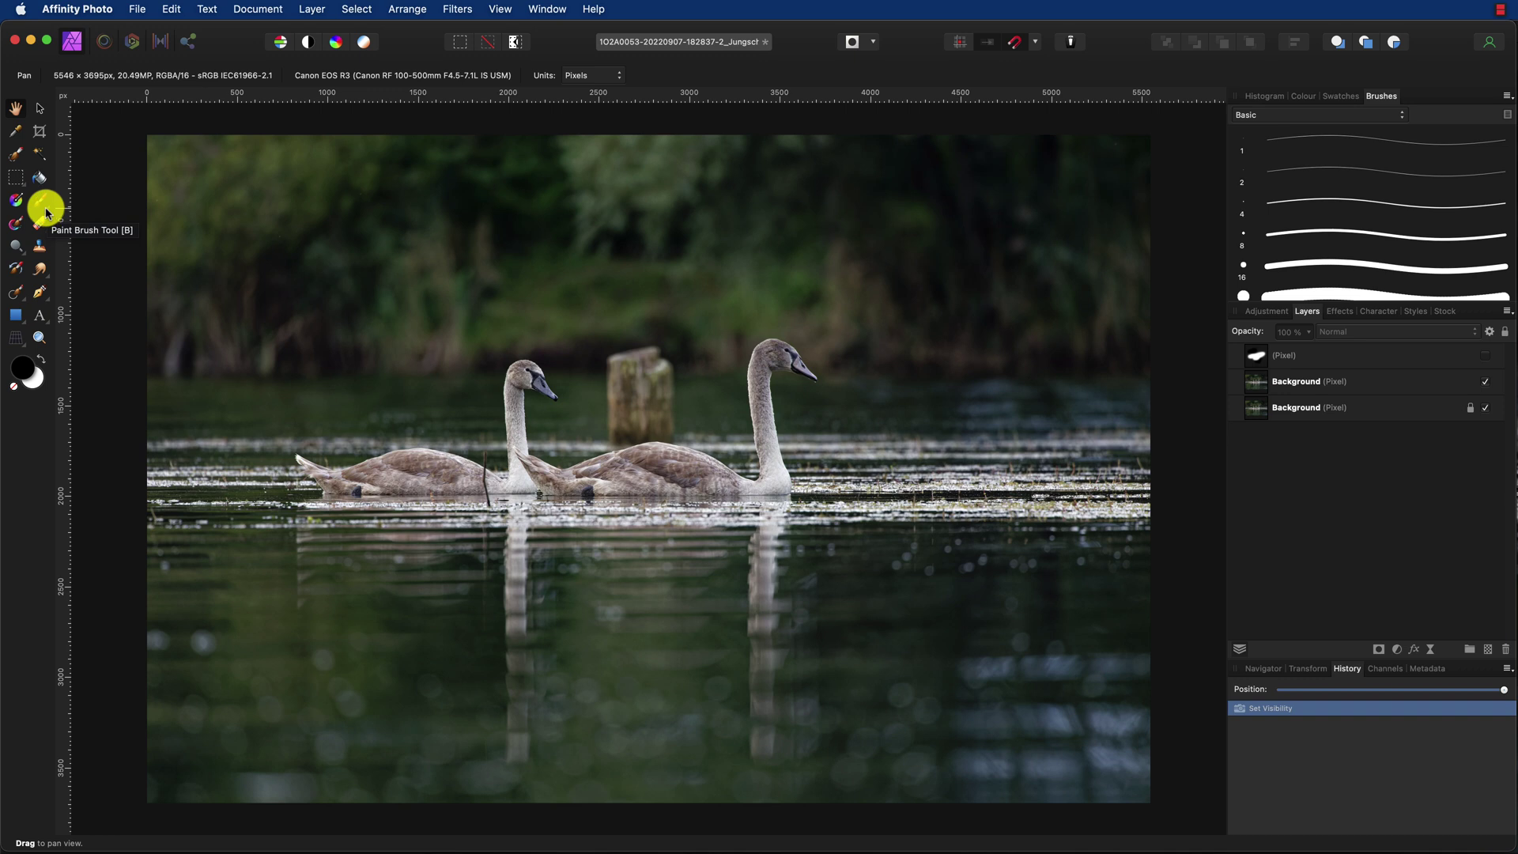
View the tools grouped with the Paint Brush Tool and make the Paint Brush Tool active.
click(43, 209)
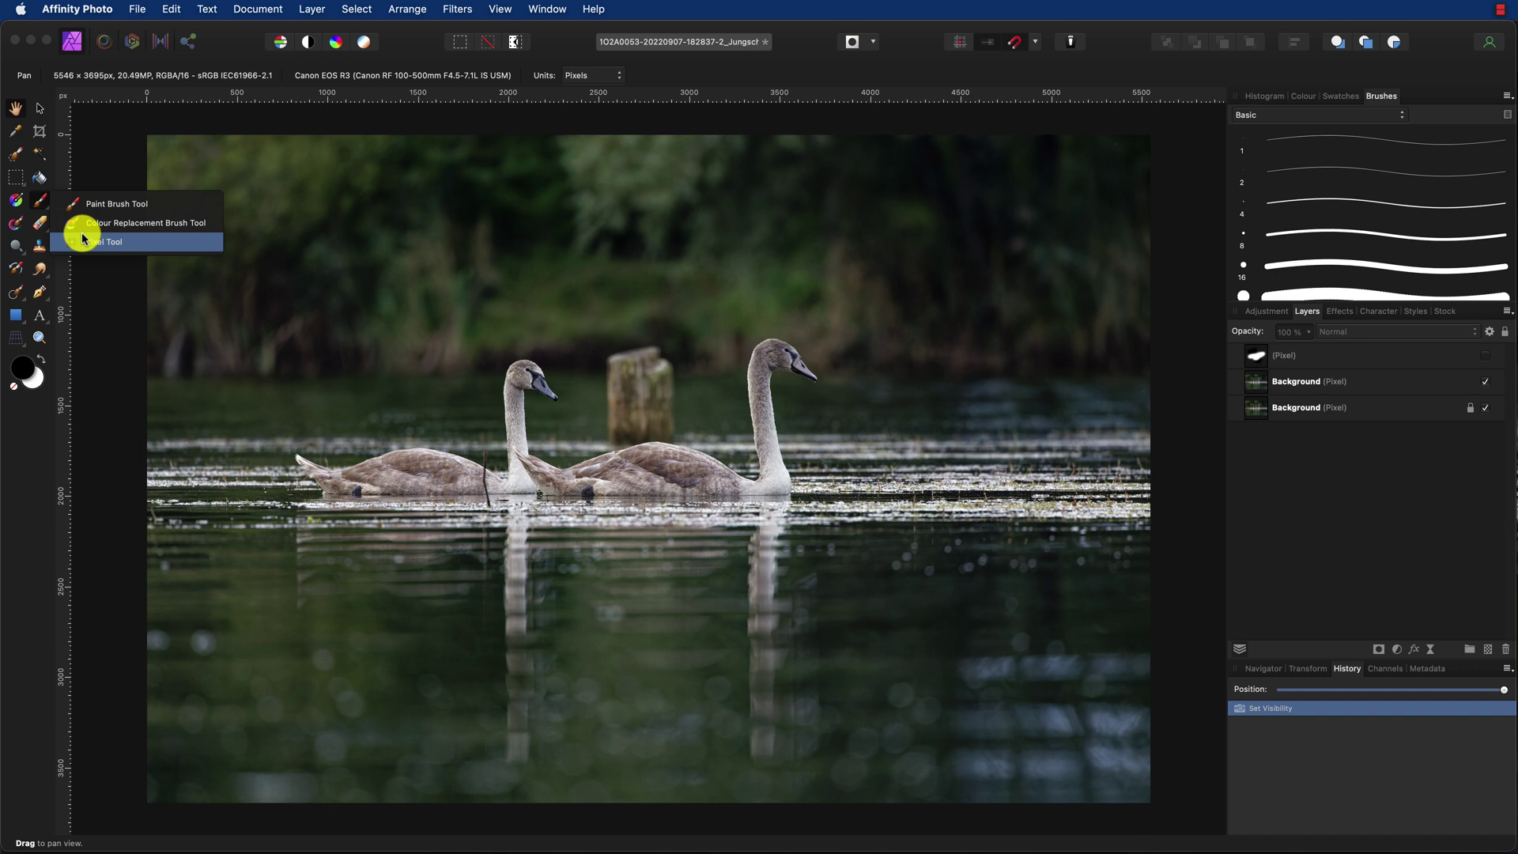
click(96, 274)
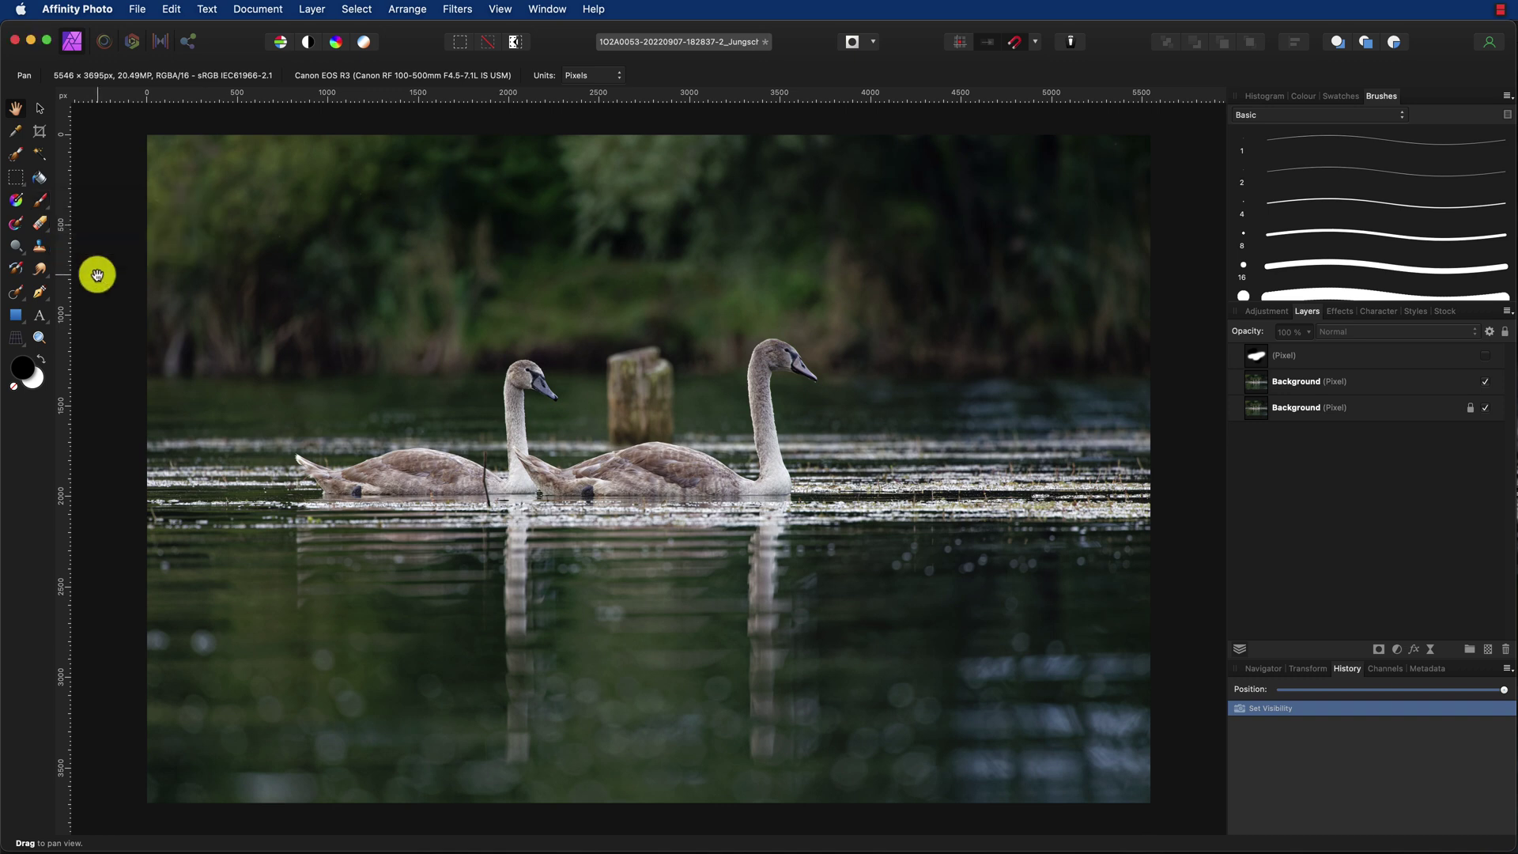
click(39, 201)
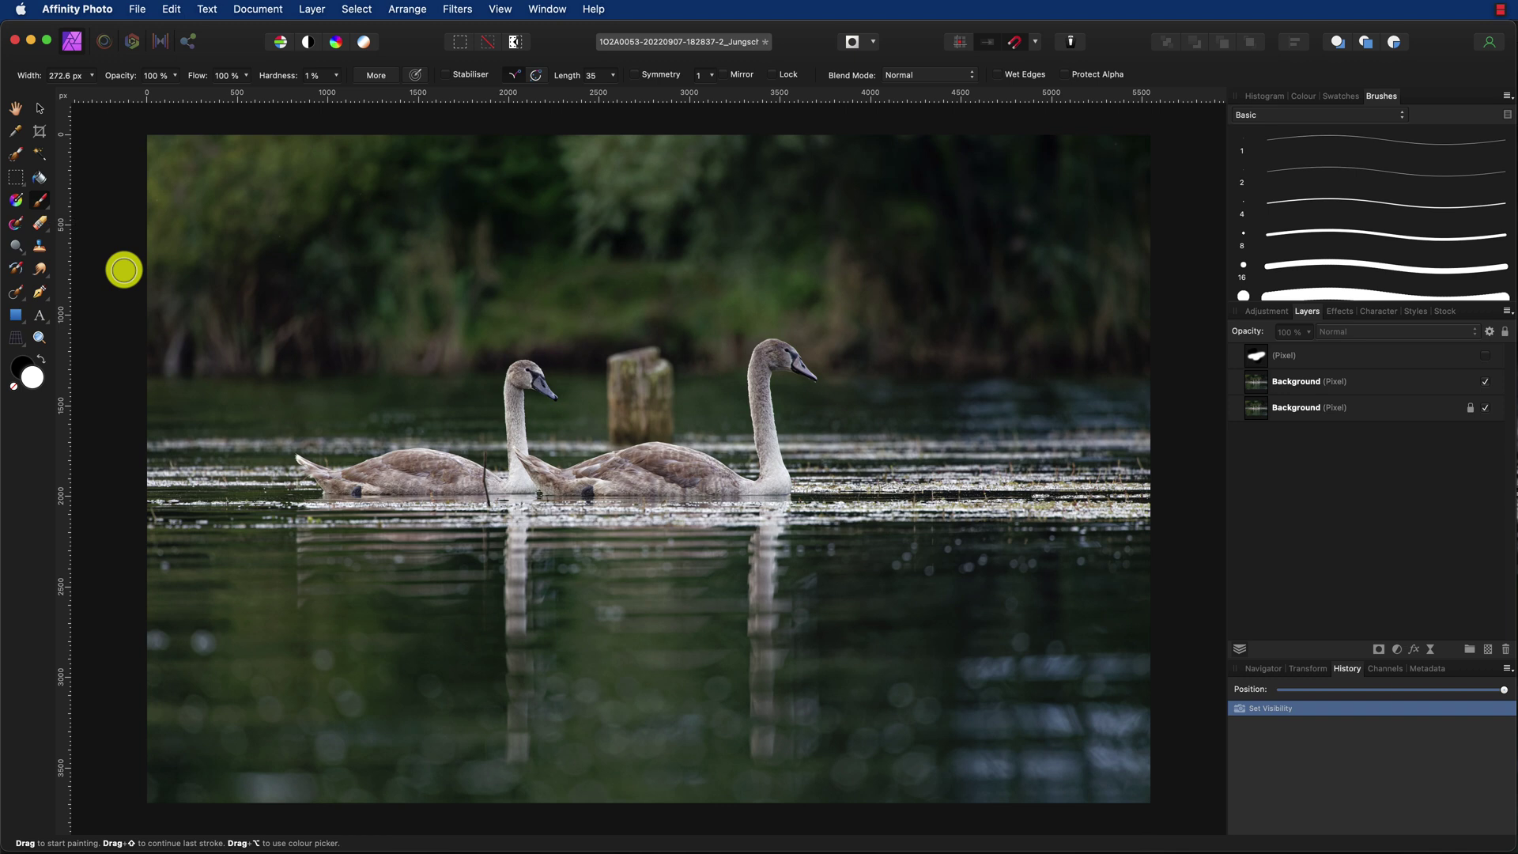
key(r)
key(b)
key(r)
key(b)
key(b)
View the retouching tools grouped with the Inpainting Brush Tool and cycle through them to the Red Eye Removal Tool.
click(16, 298)
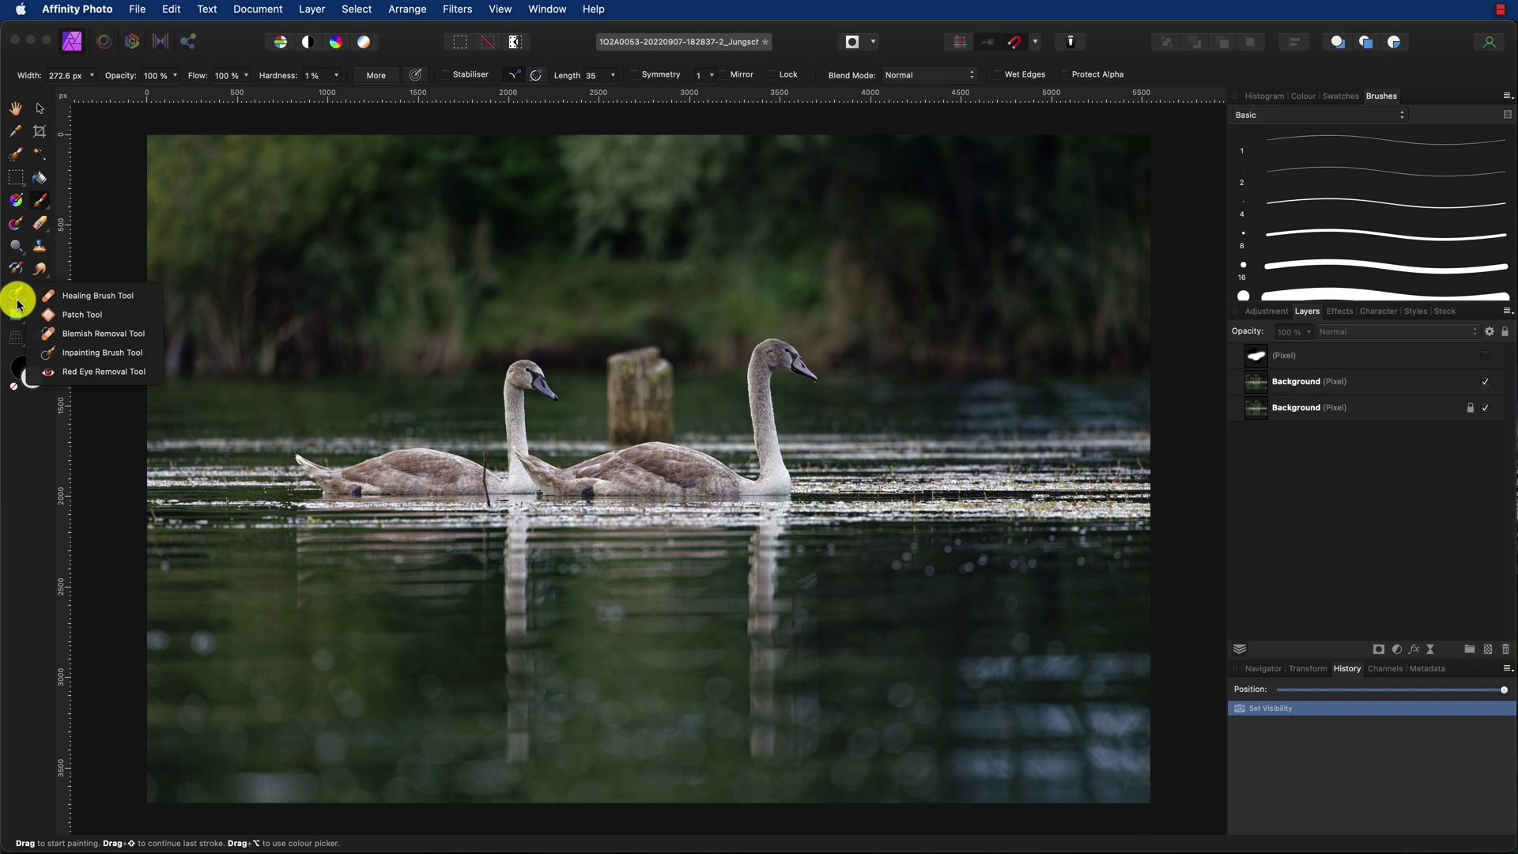
click(17, 302)
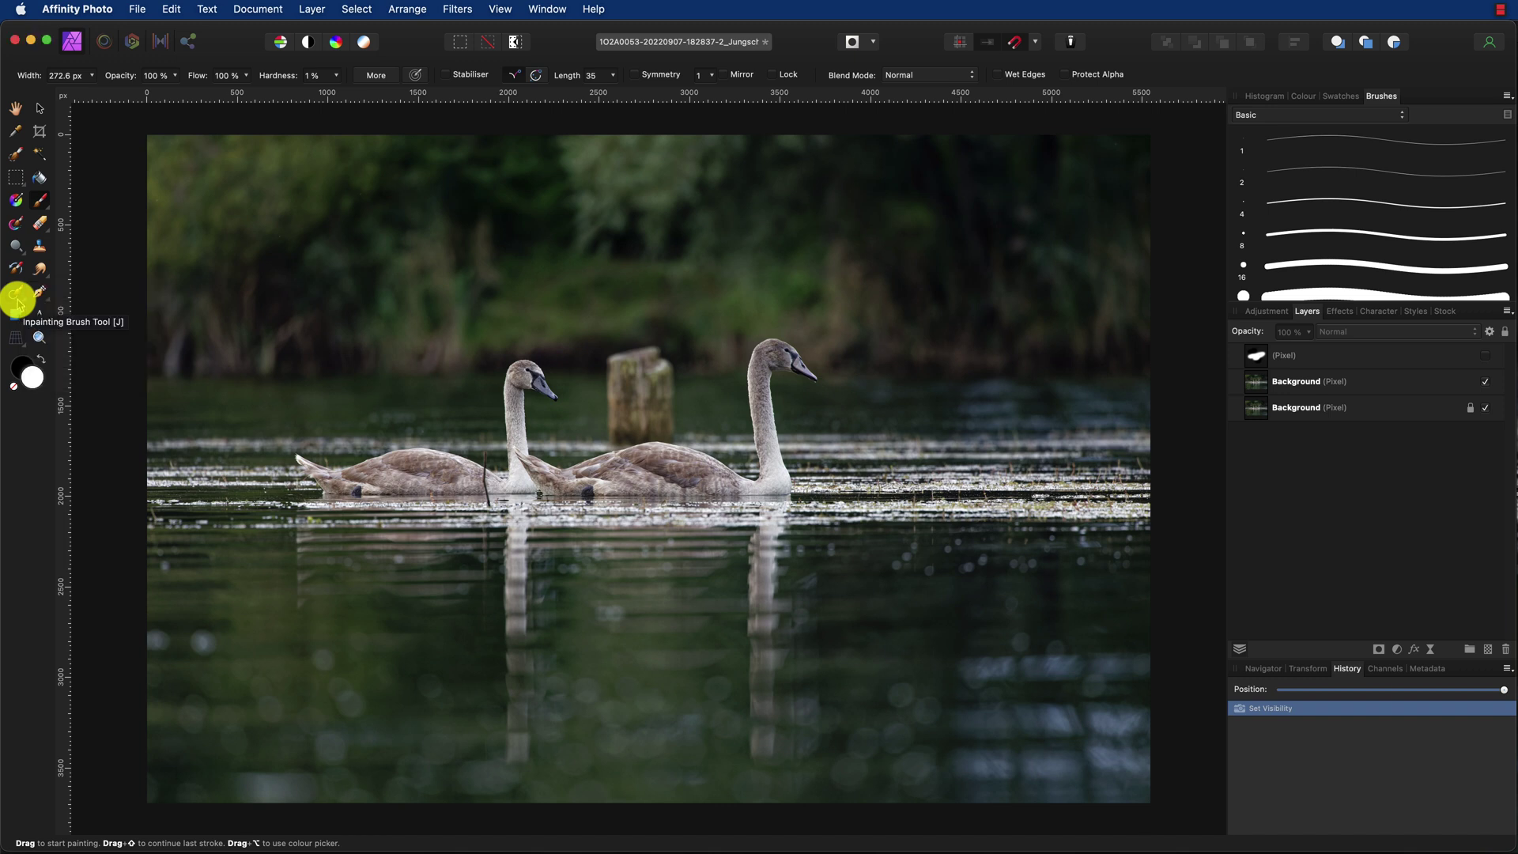
key(j)
key(j)
key(j)
key(j)
key(j)
key(j)
key(j)
key(j)
key(j)
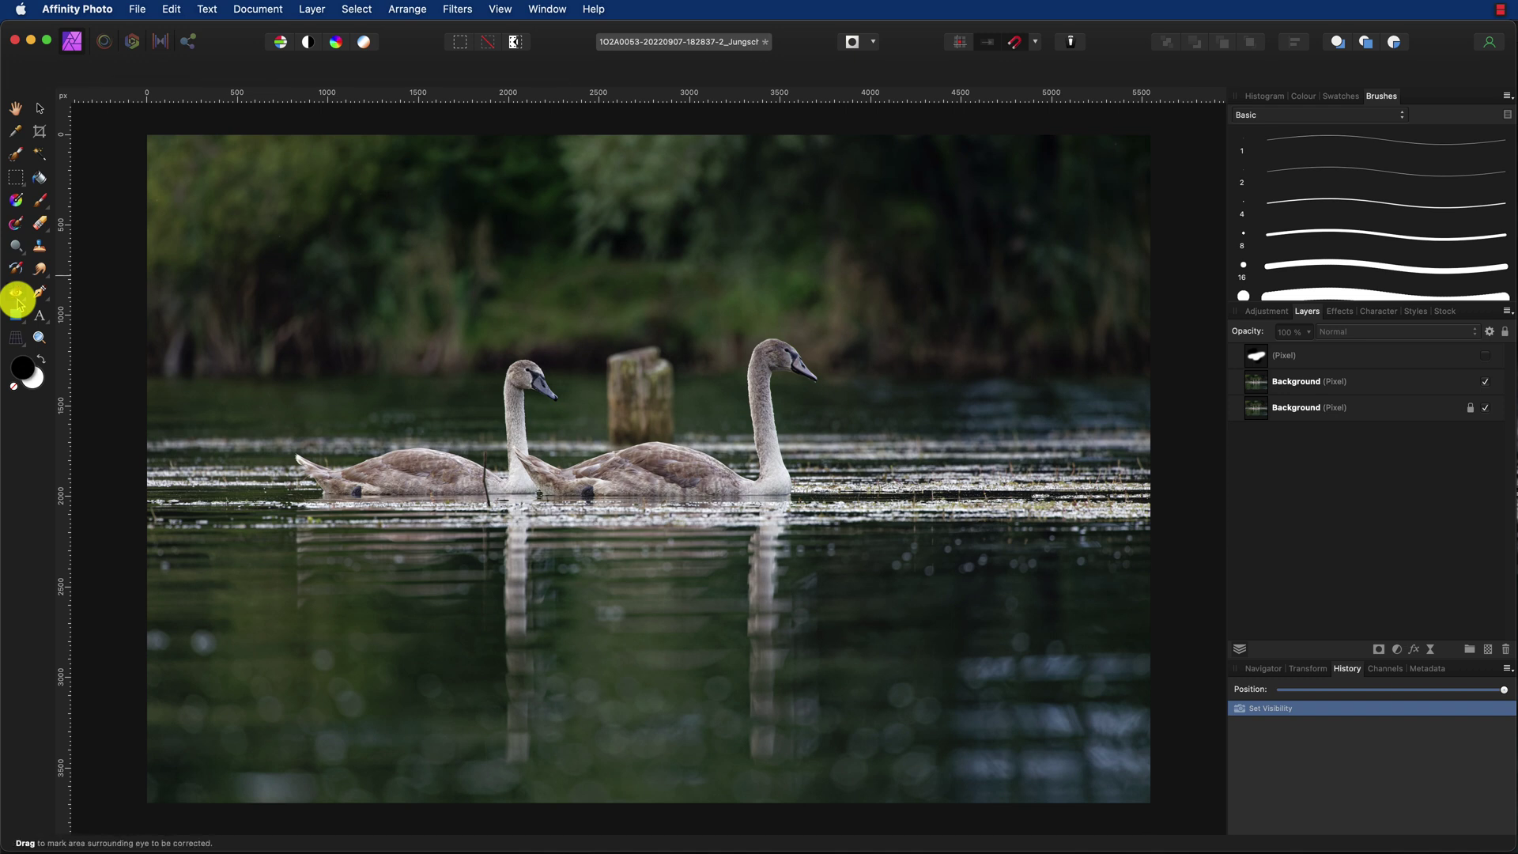
Enable the Shift modifier for cycling tools in the Tools preferences and close the preferences.
click(87, 10)
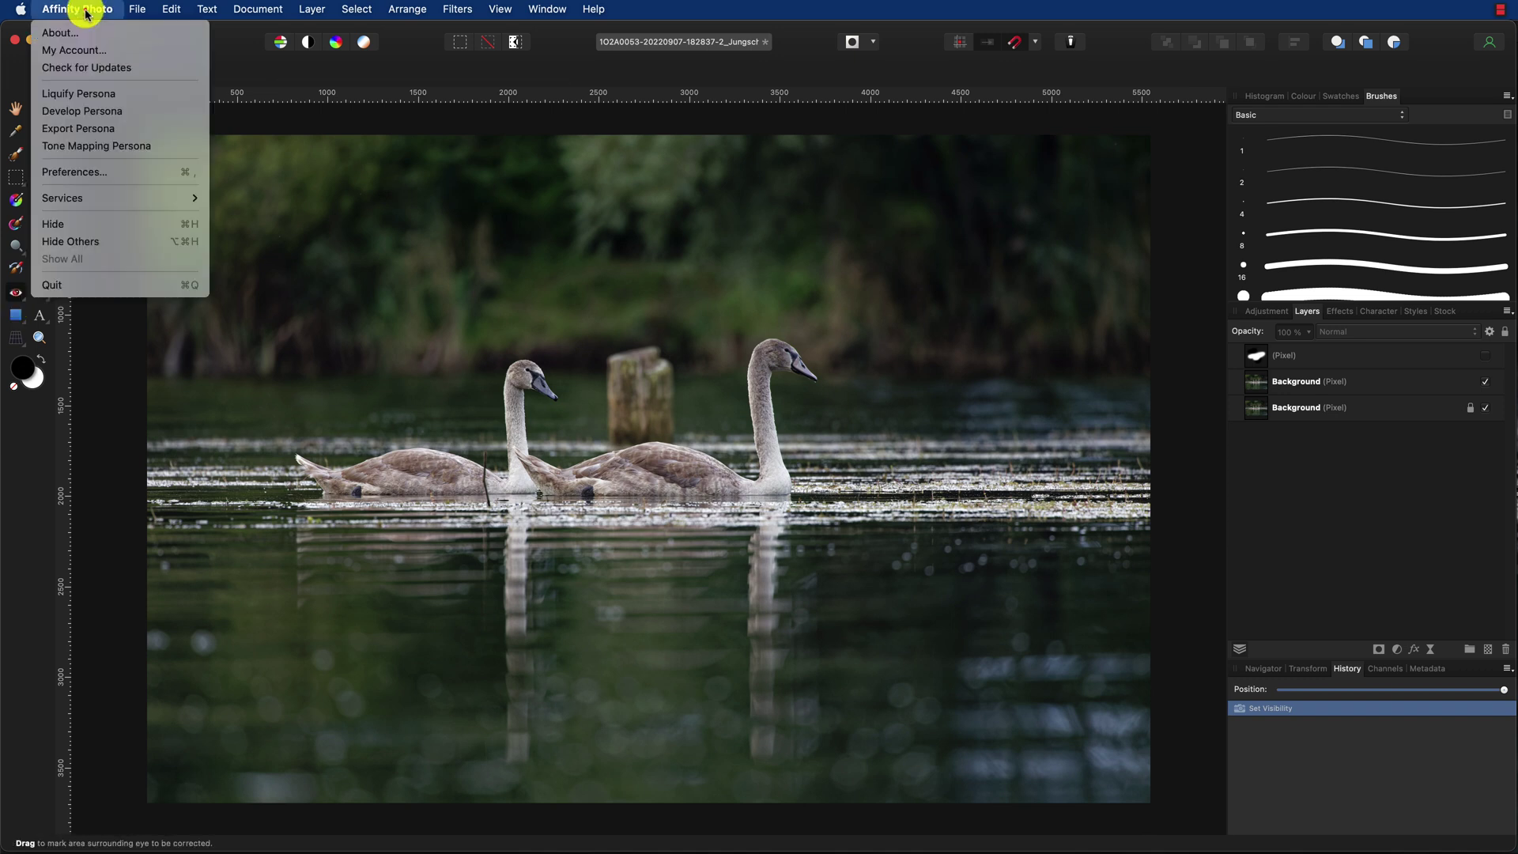
click(68, 173)
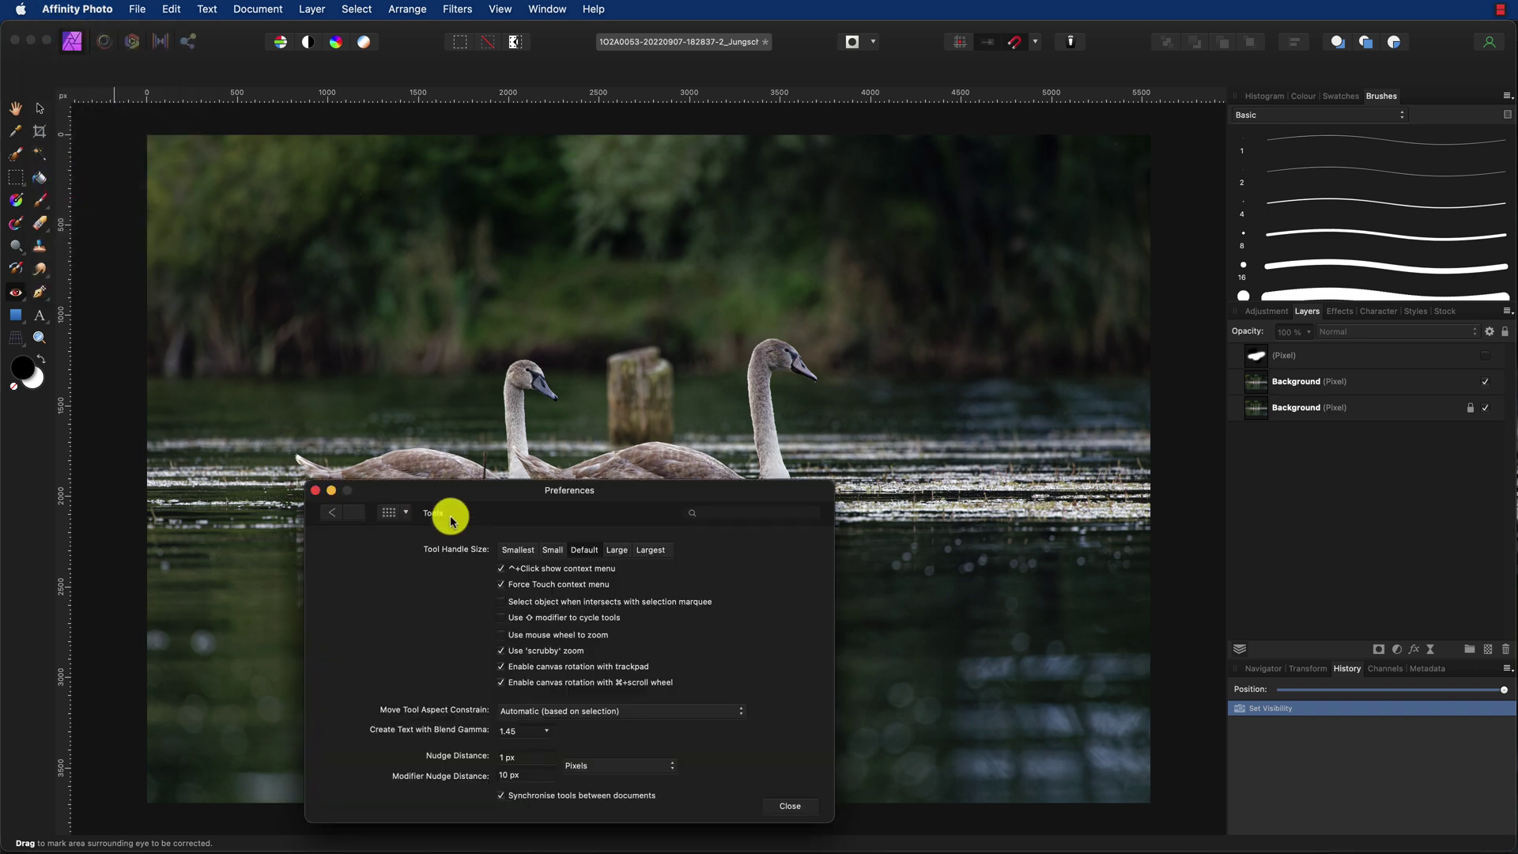
drag(468, 493, 353, 329)
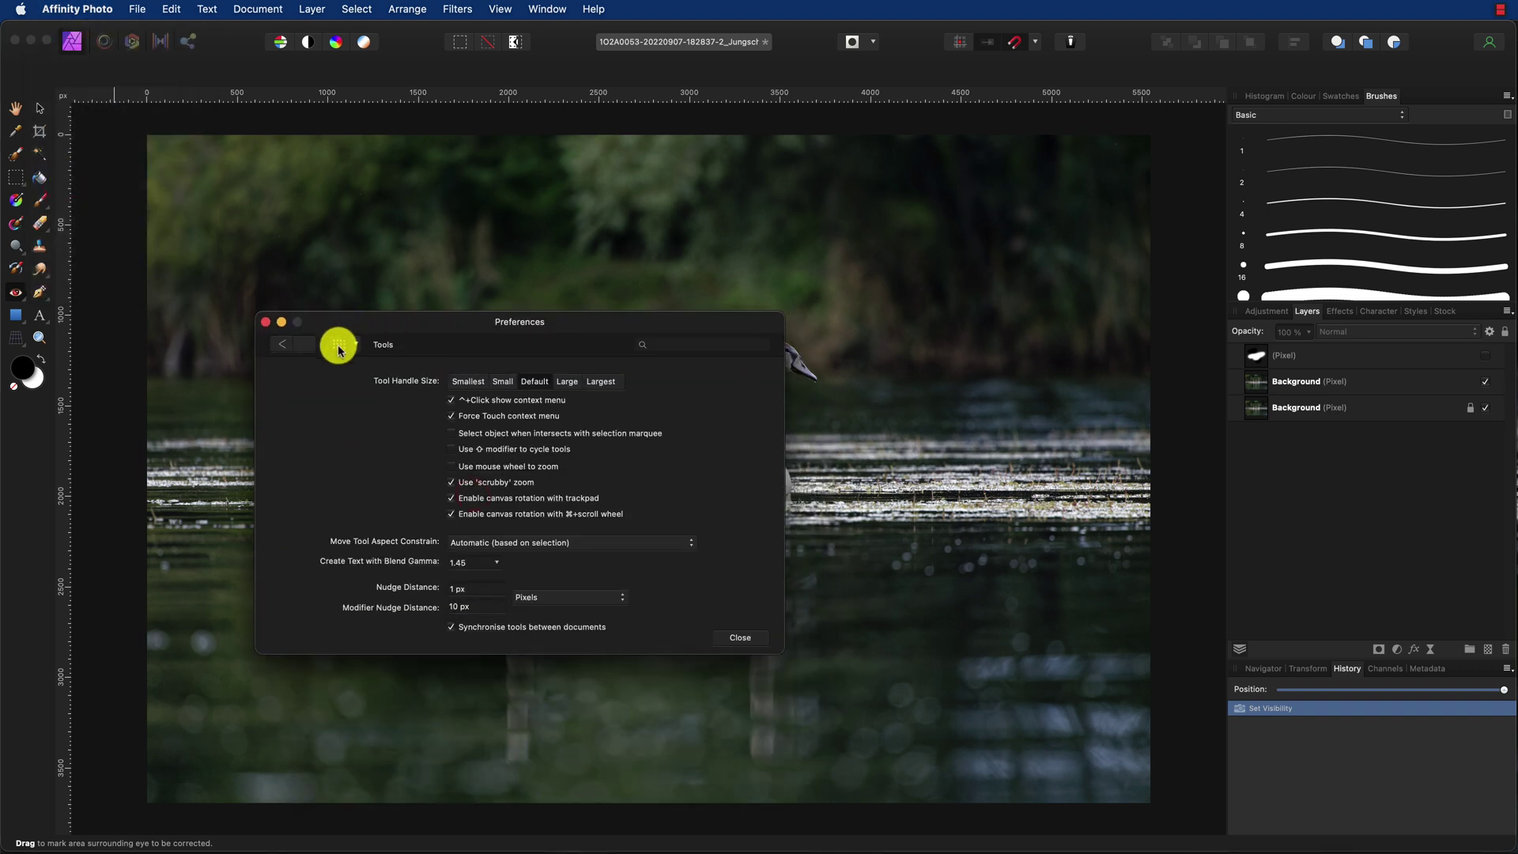
click(339, 344)
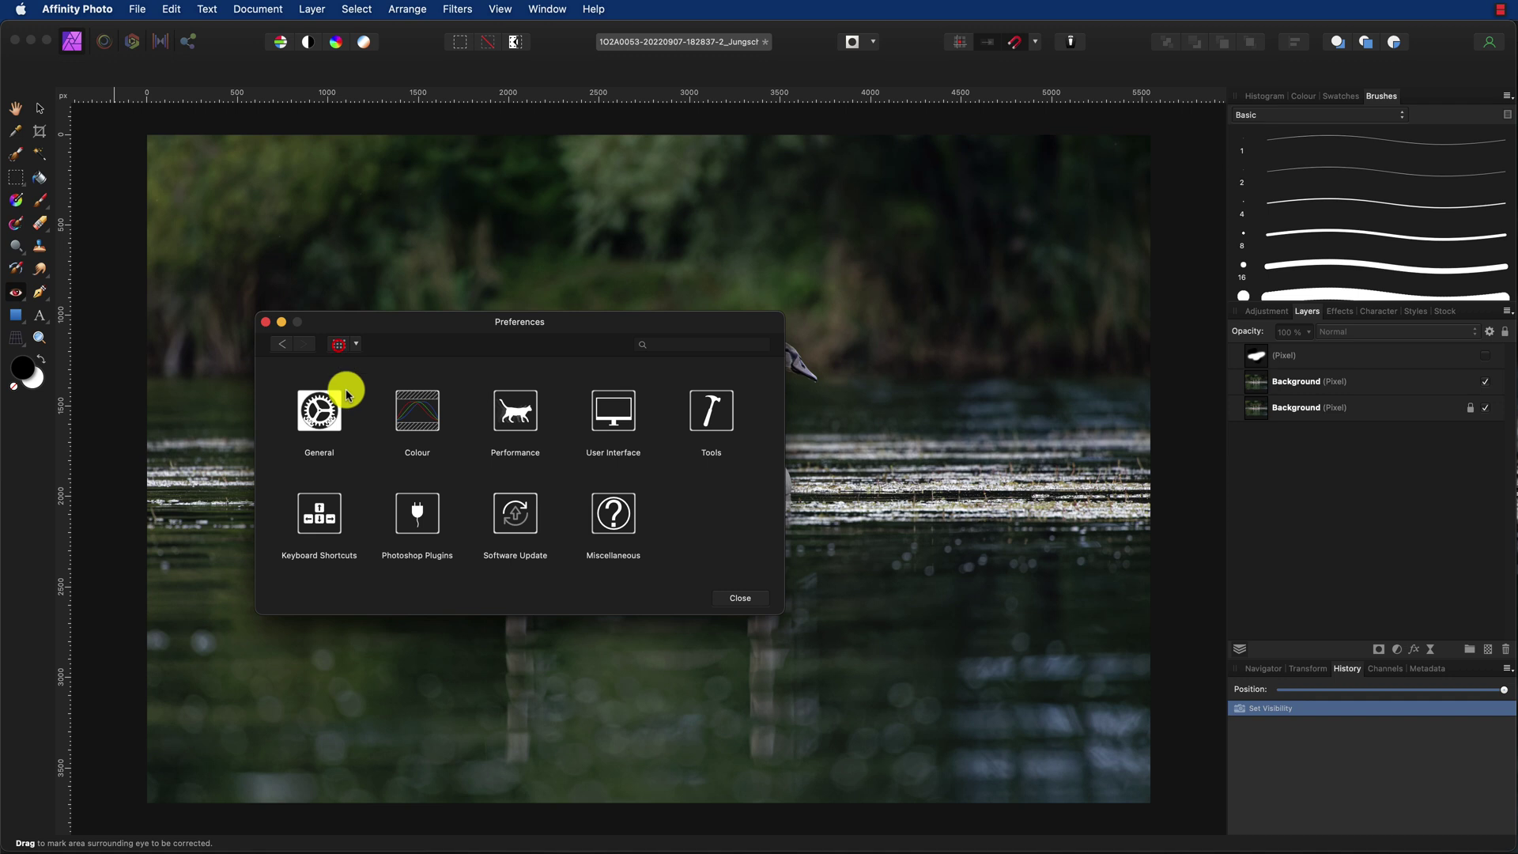
click(729, 419)
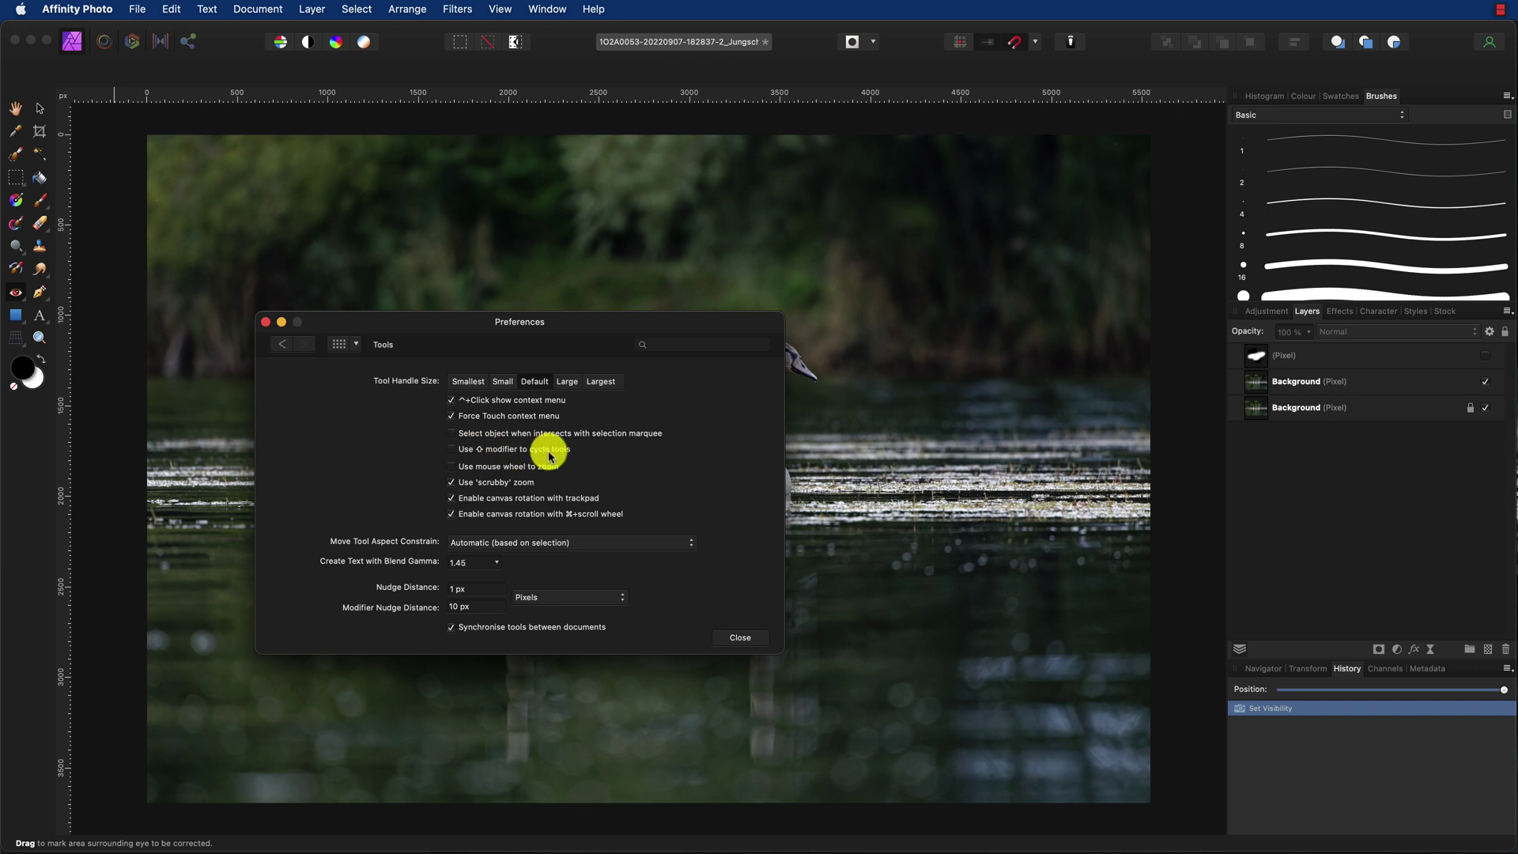
click(457, 452)
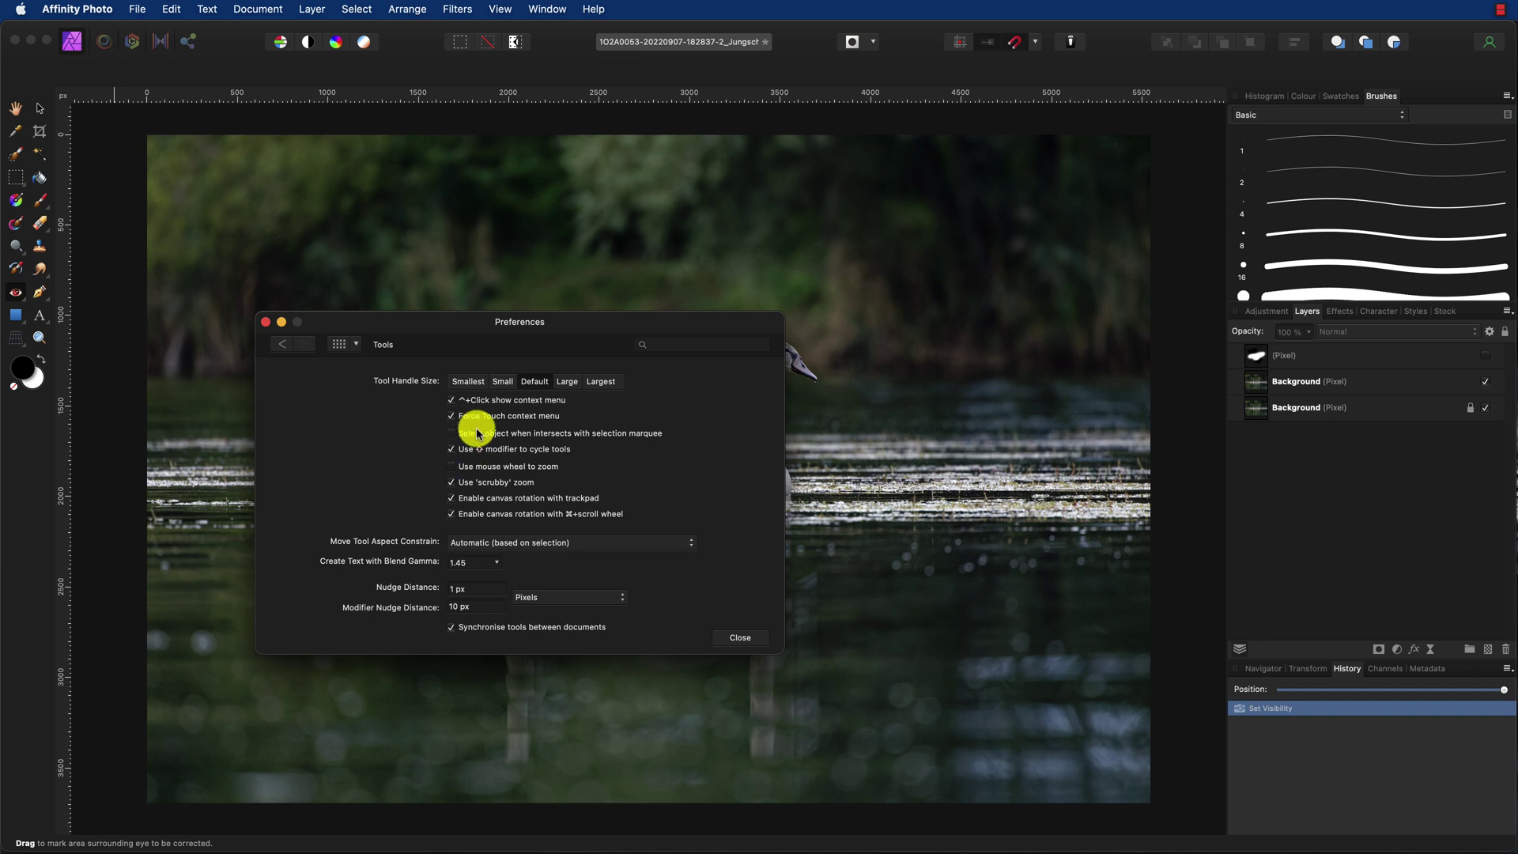
click(740, 637)
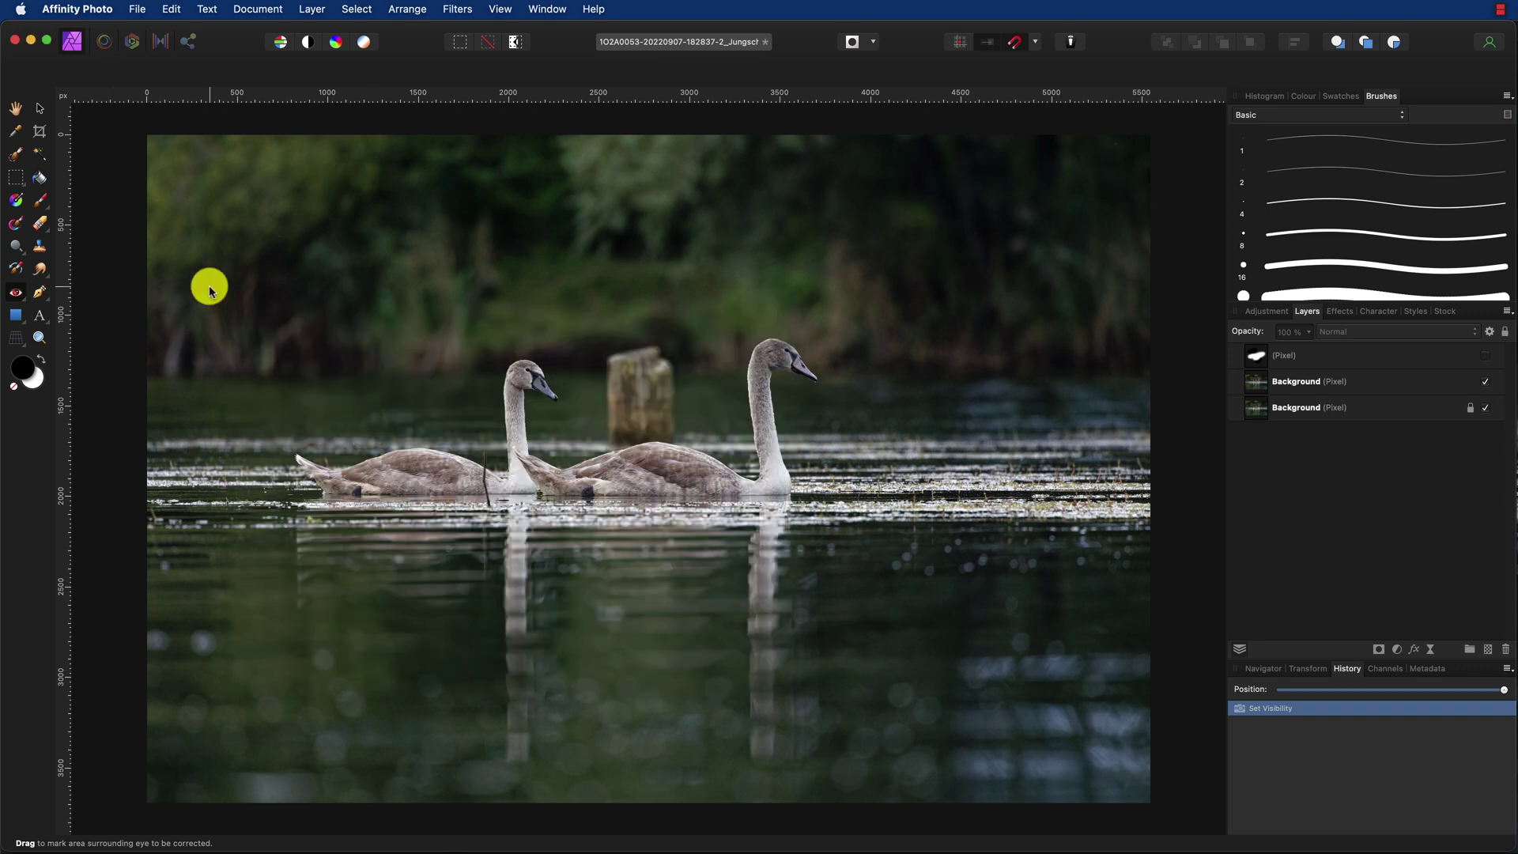
Activate the Paint Brush Tool briefly, and switch within the retouching group from the Red Eye Removal Tool to the Inpainting Brush Tool.
click(30, 203)
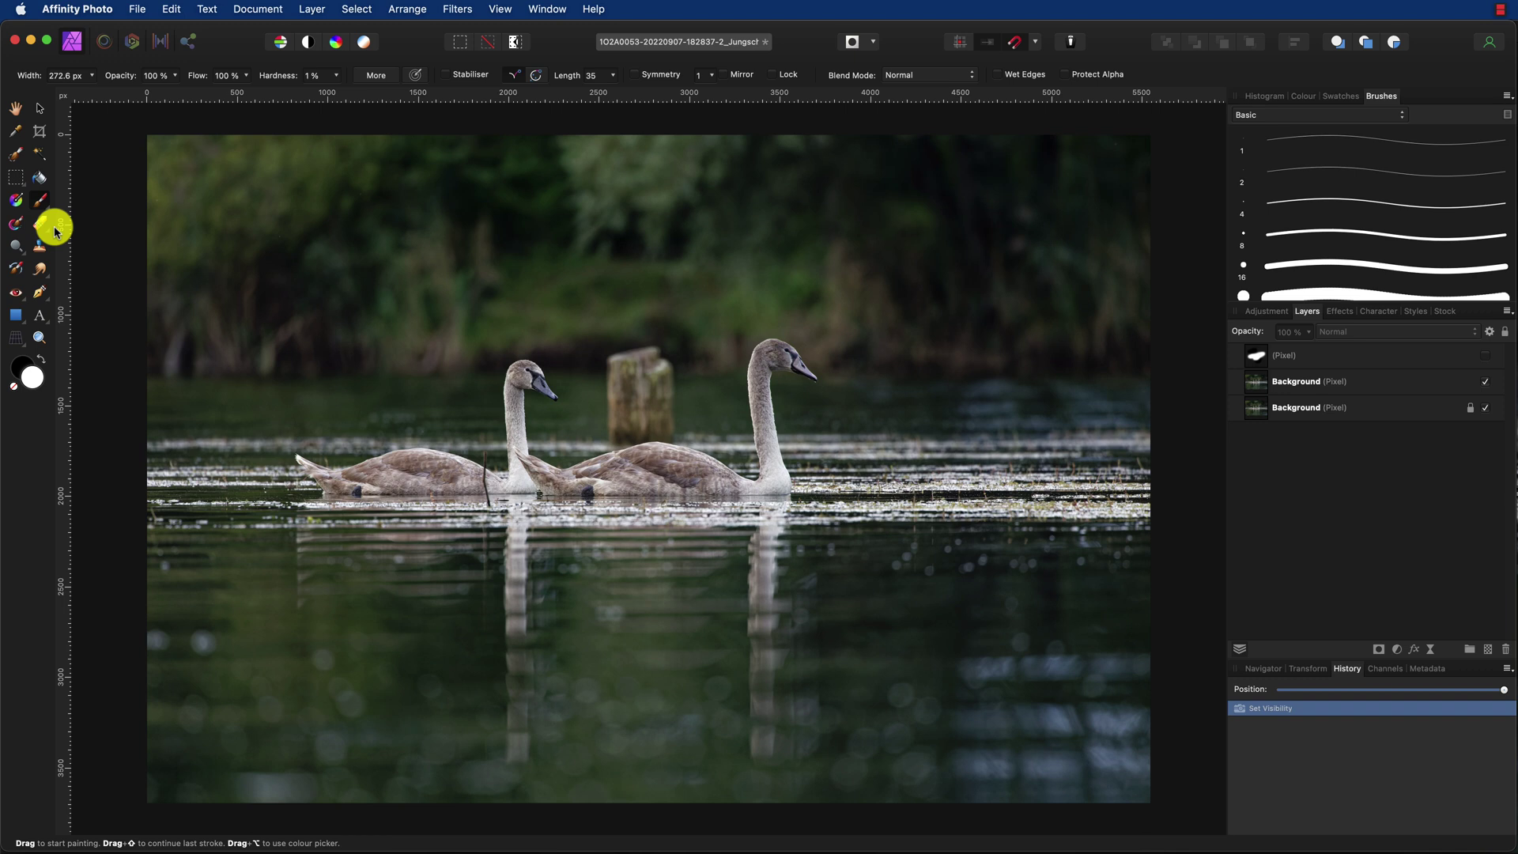
click(17, 295)
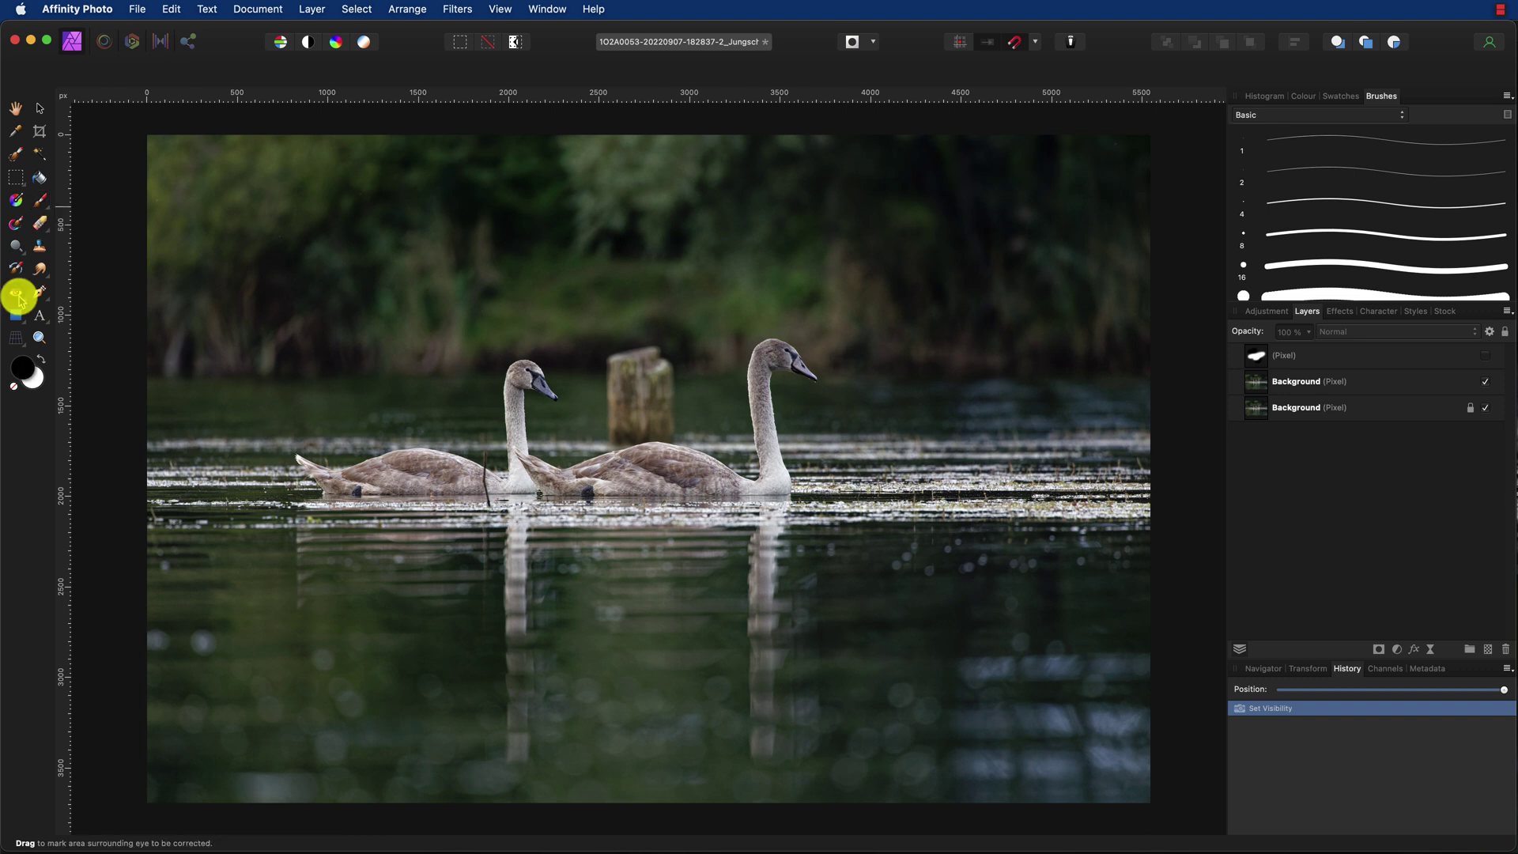
key(j)
key(j)
key(j)
key(j)
key(j)
key(j)
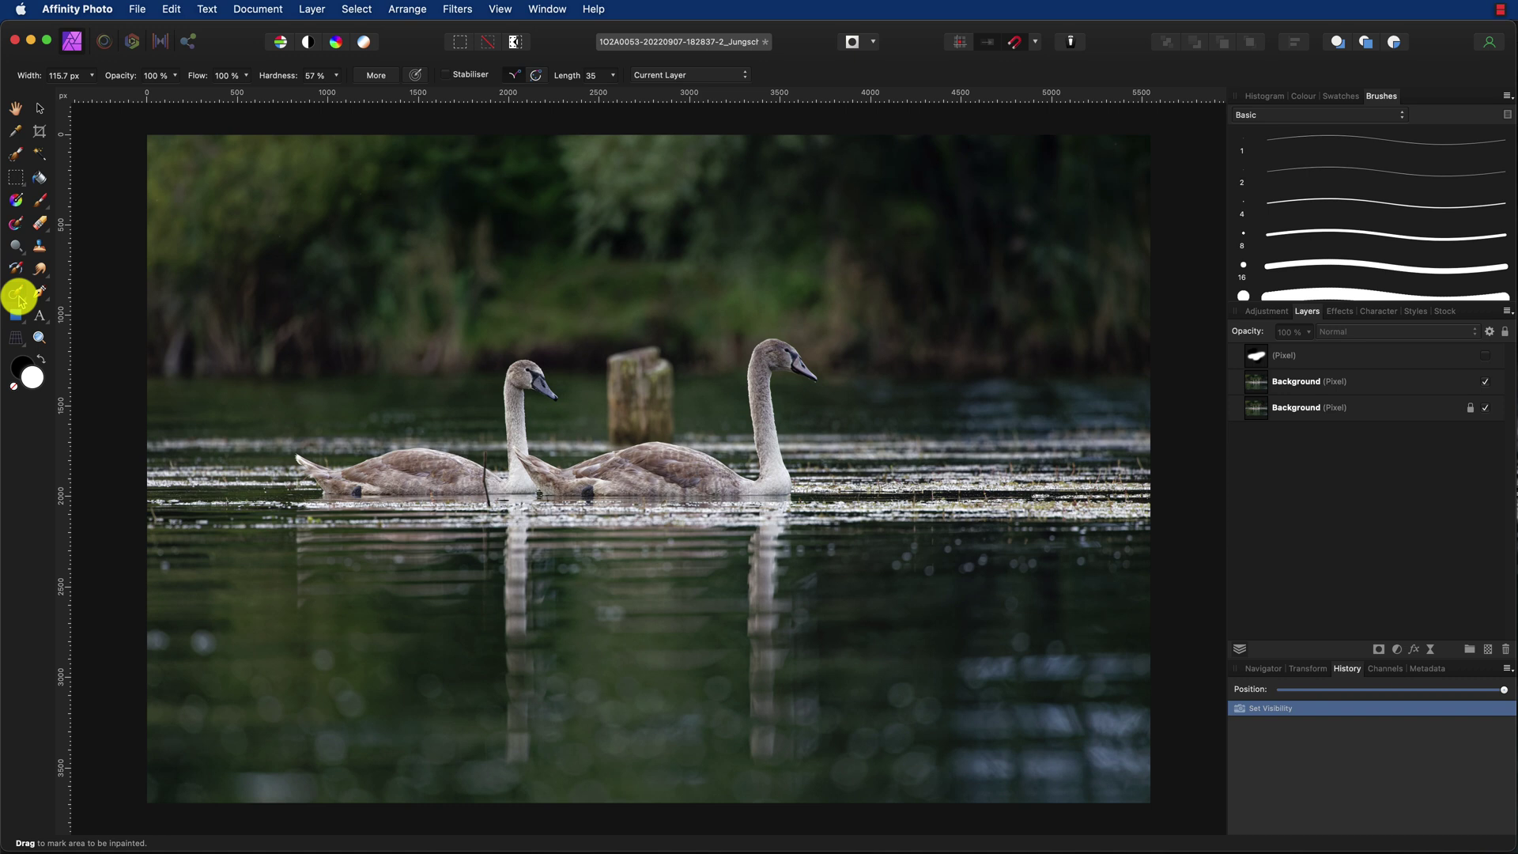